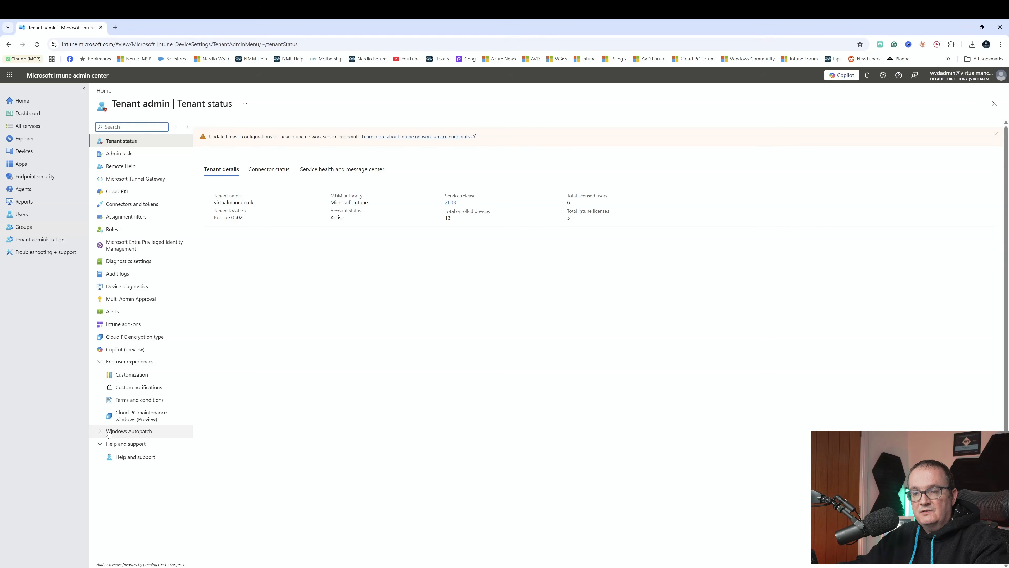
Open the Windows Autopatch groups in tenant administration and start creating a new Autopatch group.
{"action": "left_click", "coordinate": [109, 434]}
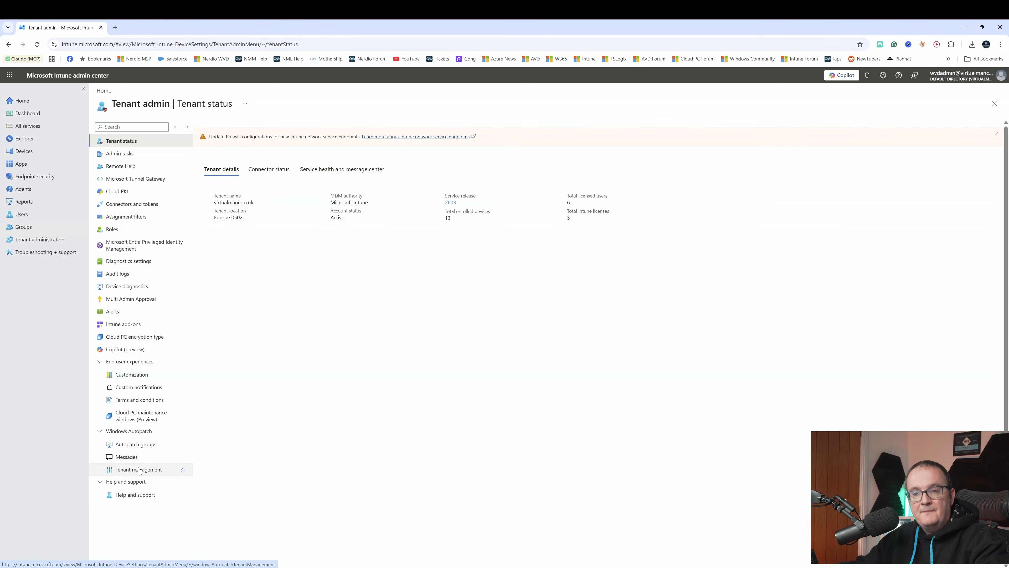
{"action": "left_click", "coordinate": [140, 449]}
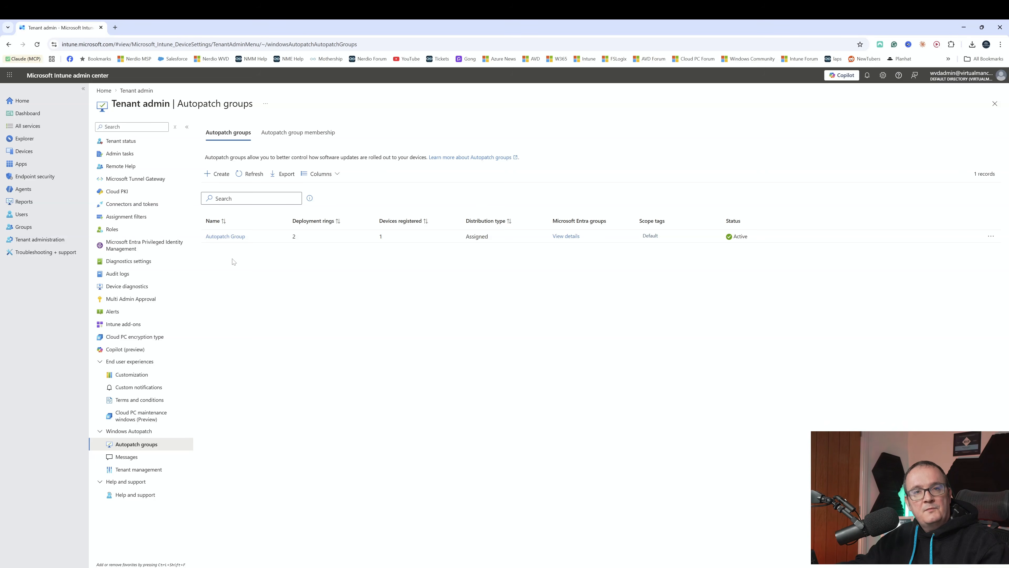
{"action": "left_click", "coordinate": [214, 175]}
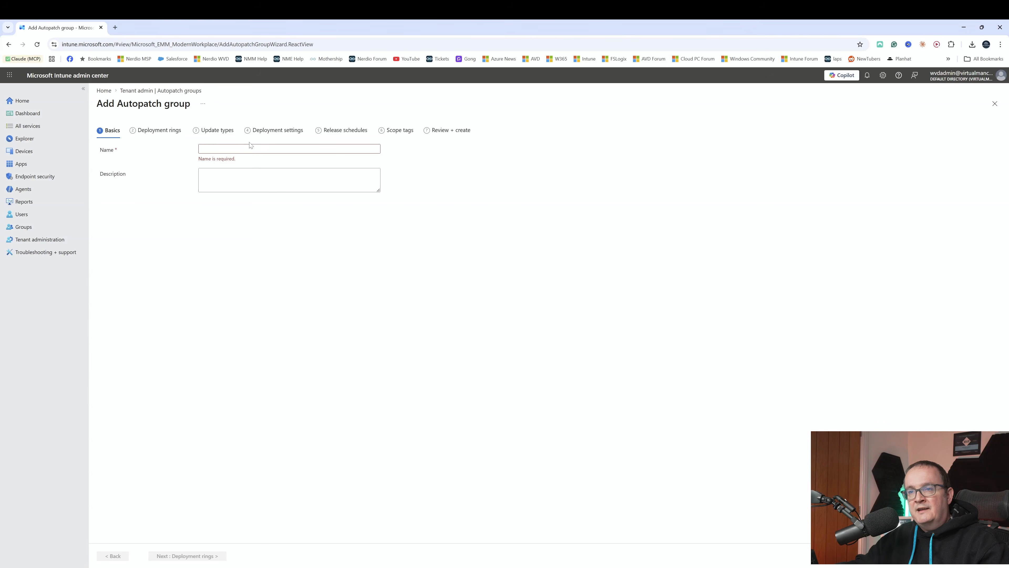
Name the new group "Autopatch Group Cloud PCs" and continue to the deployment rings.
{"action": "type", "text": "S"}
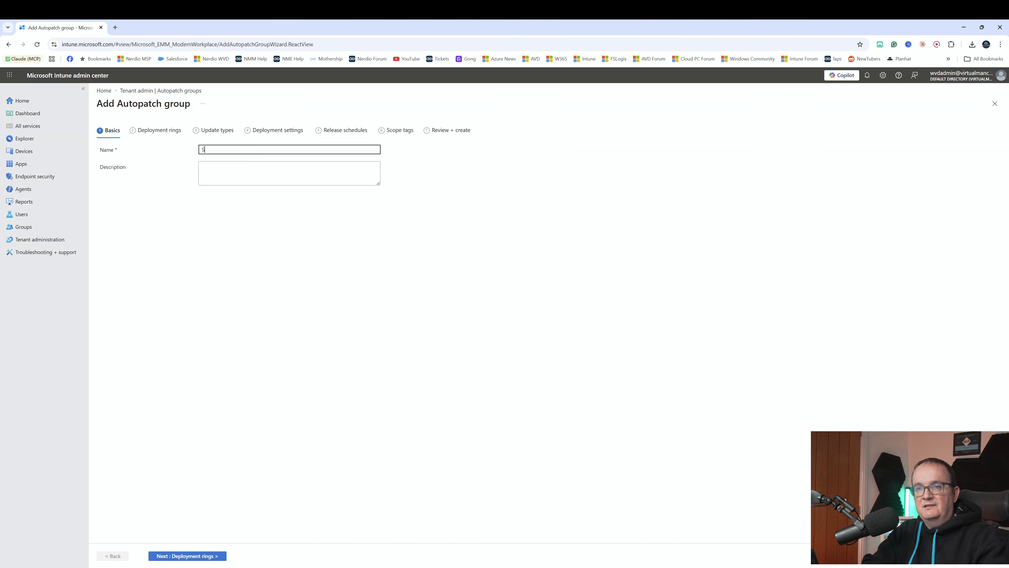
{"action": "key", "text": "BackSpace"}
{"action": "type", "text": "Autopat"}
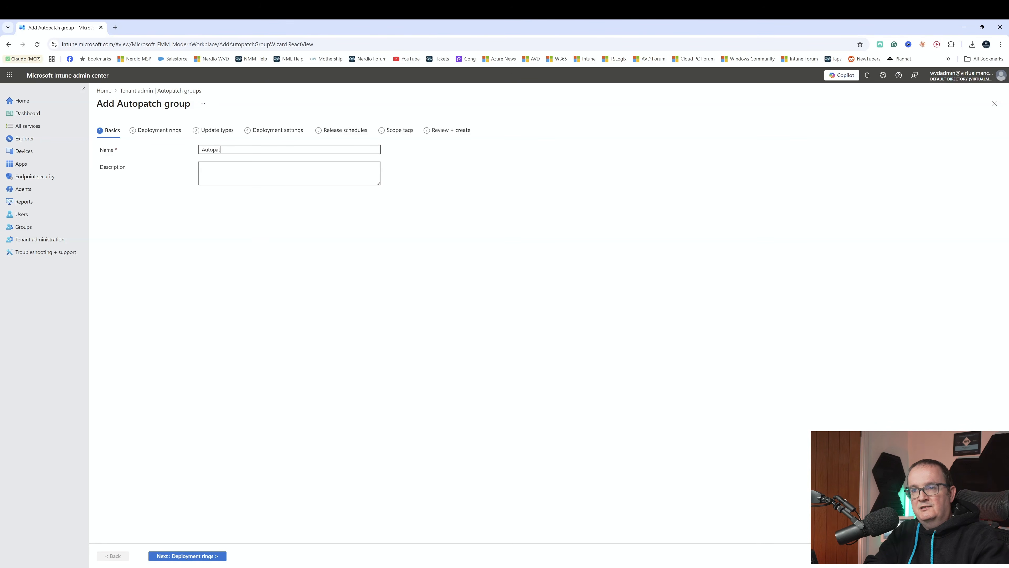
{"action": "type", "text": "ch Group "}
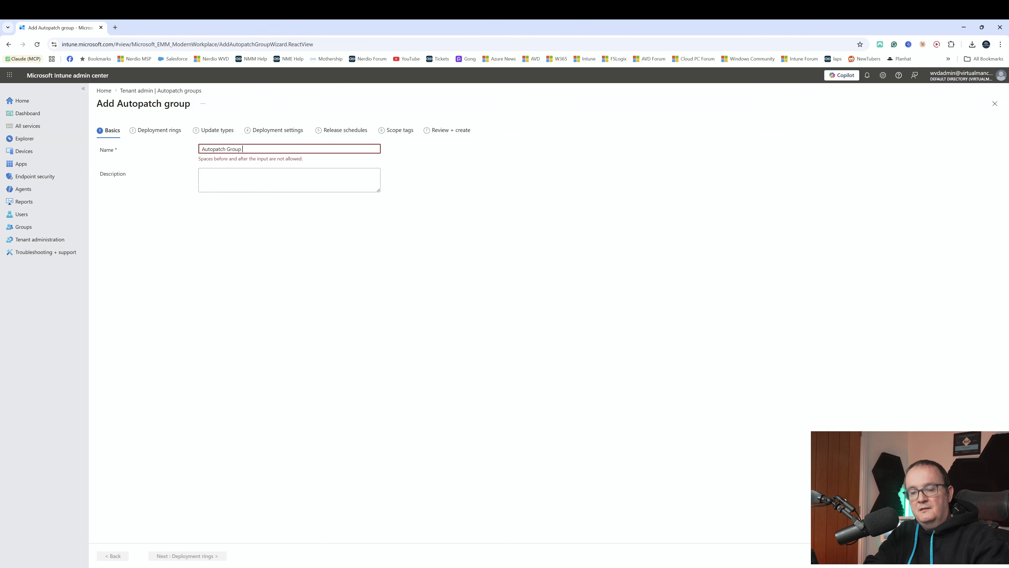
{"action": "type", "text": "Cloud PCs"}
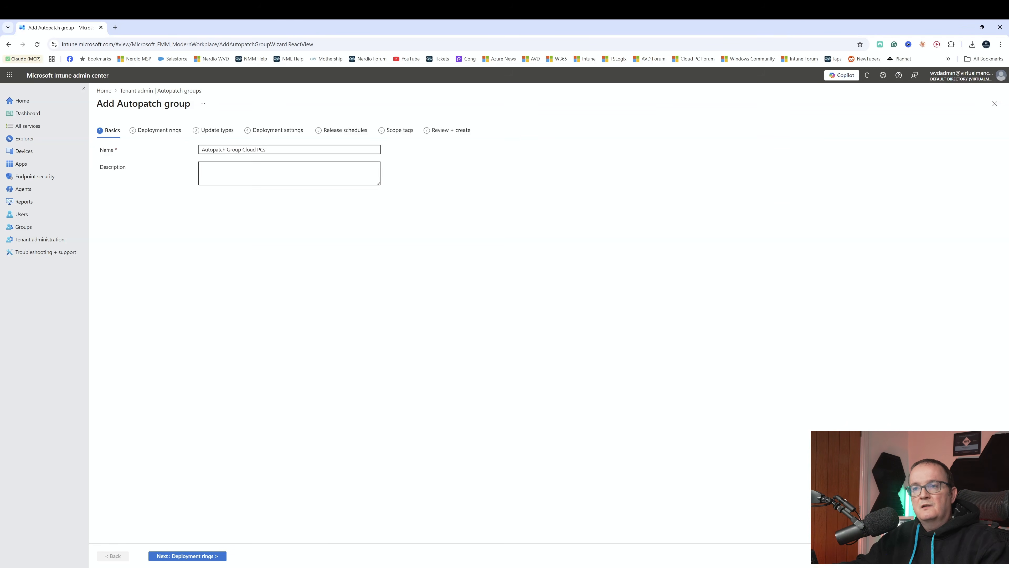
{"action": "left_click", "coordinate": [180, 556]}
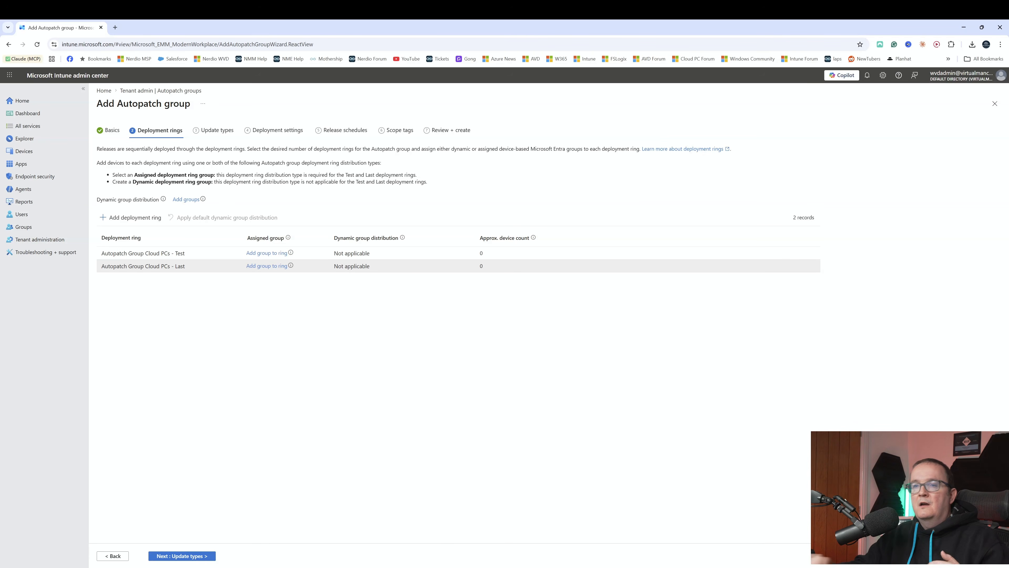
Add an extra deployment ring and assign the Autopilot-W365 group to the Test ring.
{"action": "left_click", "coordinate": [157, 219]}
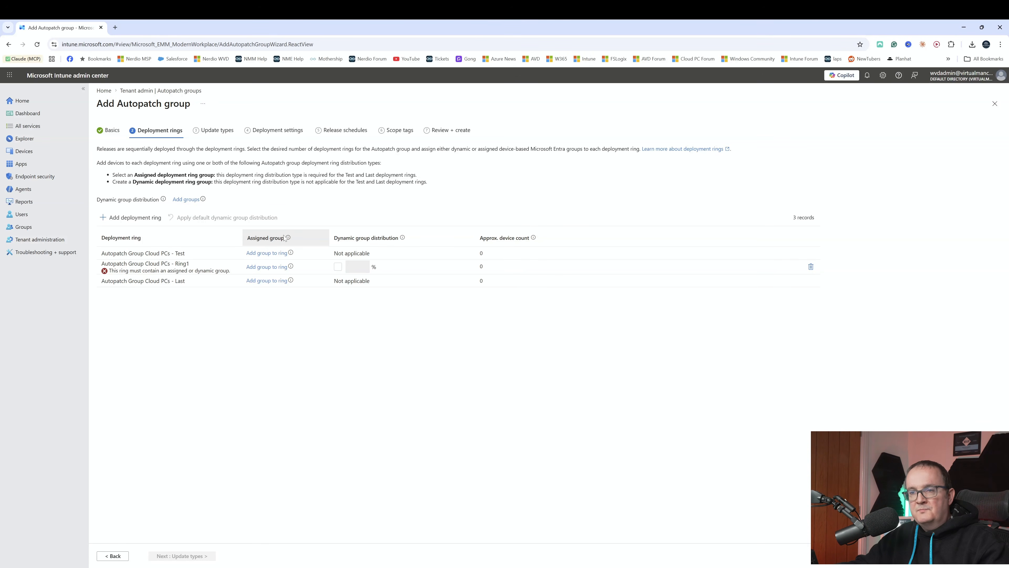
{"action": "left_click", "coordinate": [266, 253]}
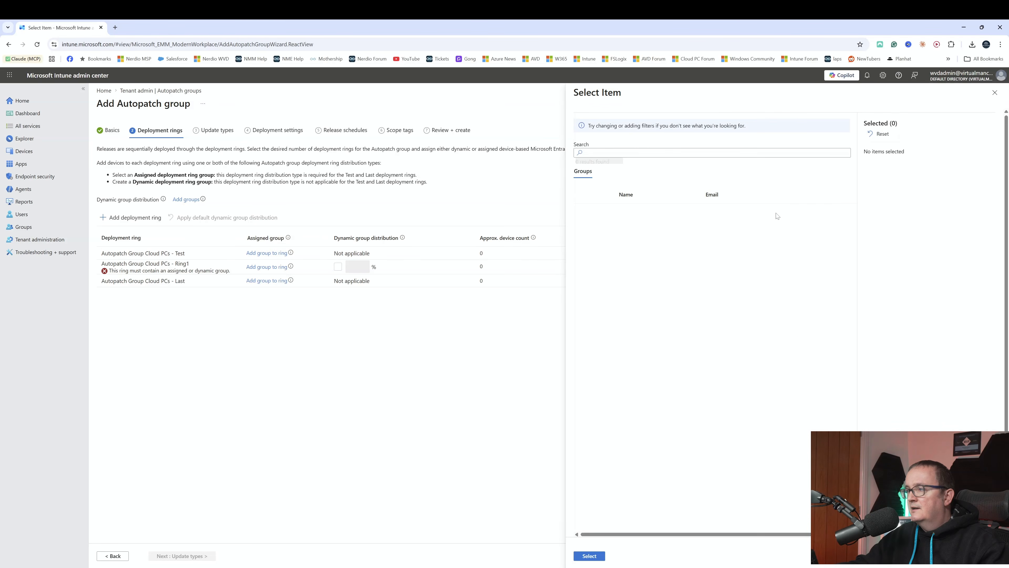
{"action": "scroll", "coordinate": [712, 283], "scroll_direction": "down", "scroll_amount": 1}
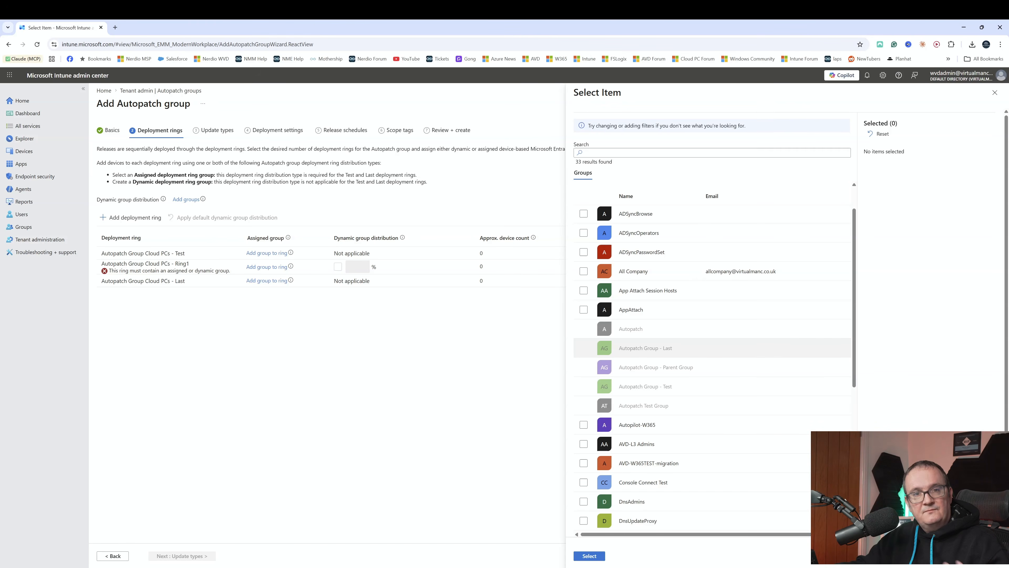
{"action": "scroll", "coordinate": [711, 349], "scroll_direction": "down", "scroll_amount": 7}
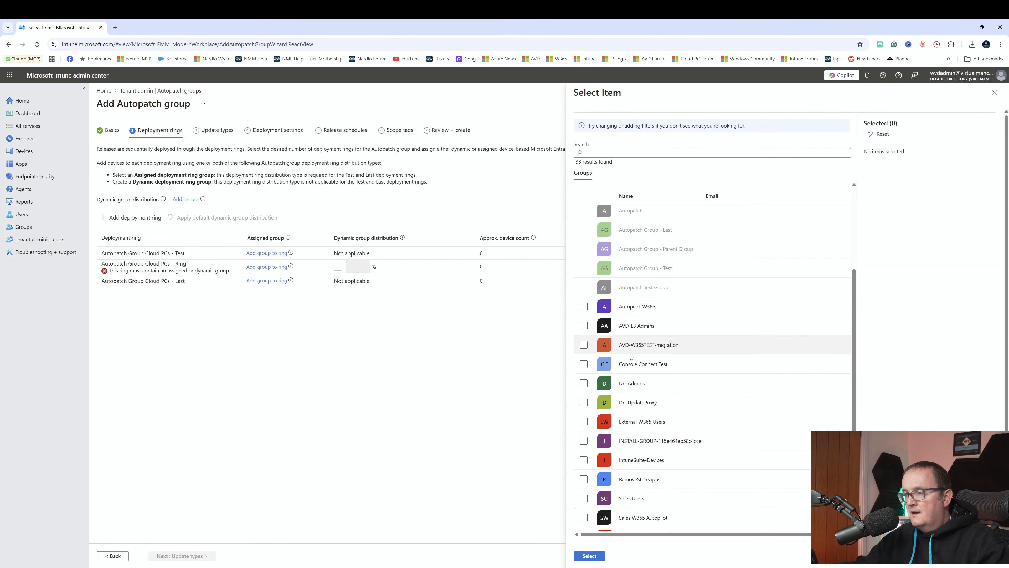
{"action": "scroll", "coordinate": [711, 349], "scroll_direction": "up", "scroll_amount": 5}
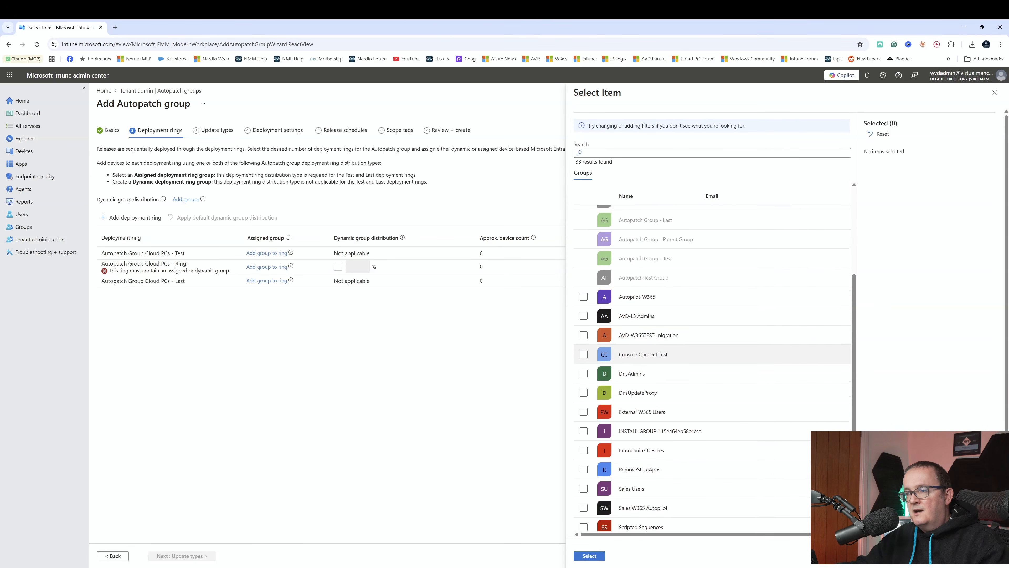
{"action": "left_click", "coordinate": [584, 354]}
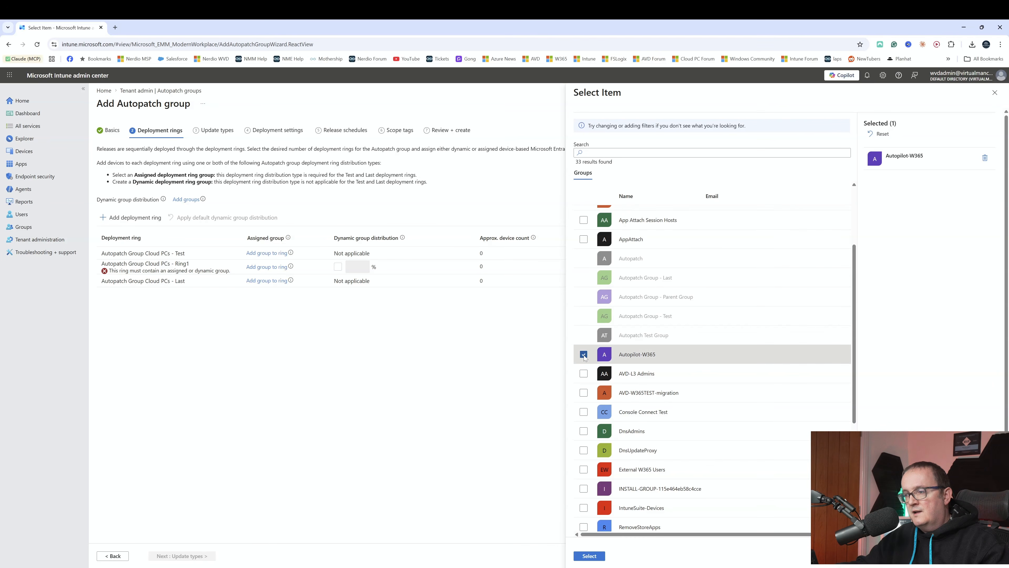
{"action": "left_click", "coordinate": [589, 556]}
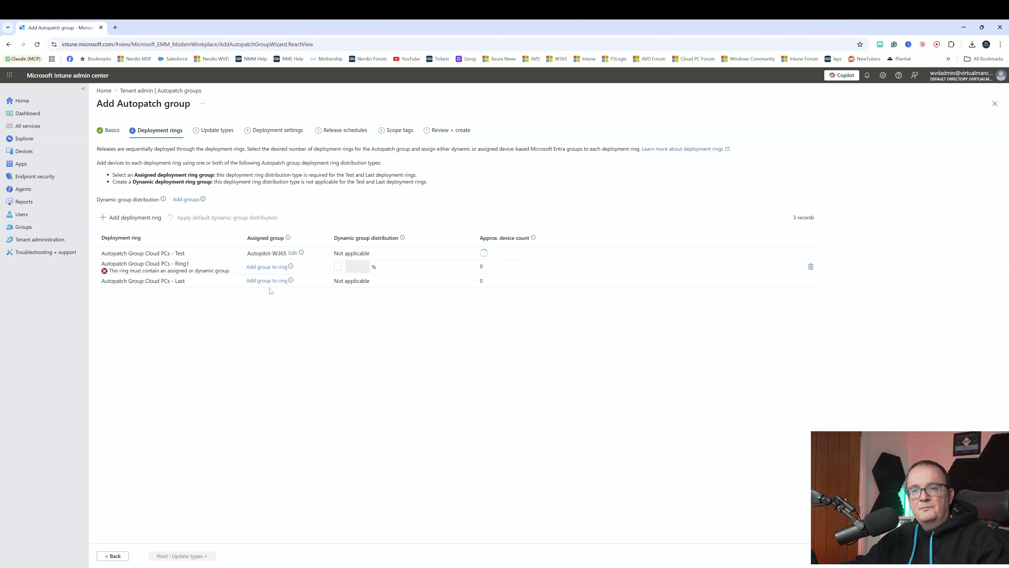
Delete the Ring1 deployment ring and continue to the deployment settings, keeping all update types selected.
{"action": "left_click", "coordinate": [810, 267]}
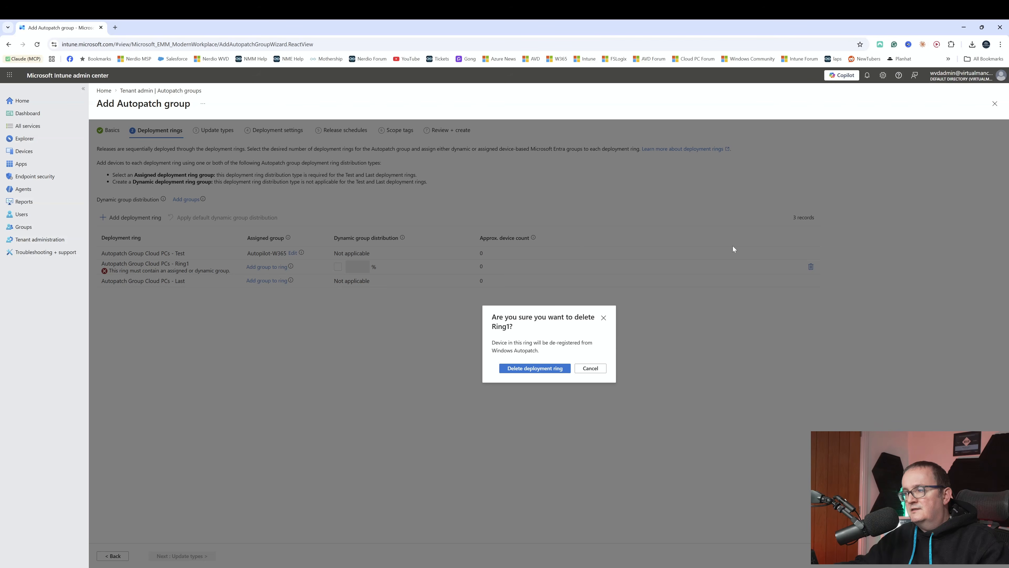
{"action": "left_click", "coordinate": [535, 368]}
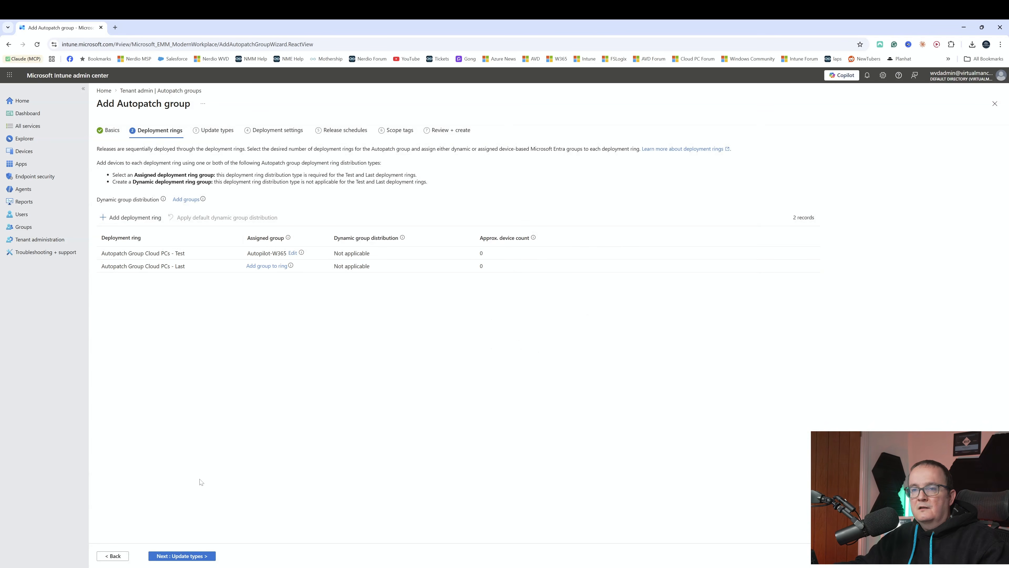
{"action": "left_click", "coordinate": [162, 556]}
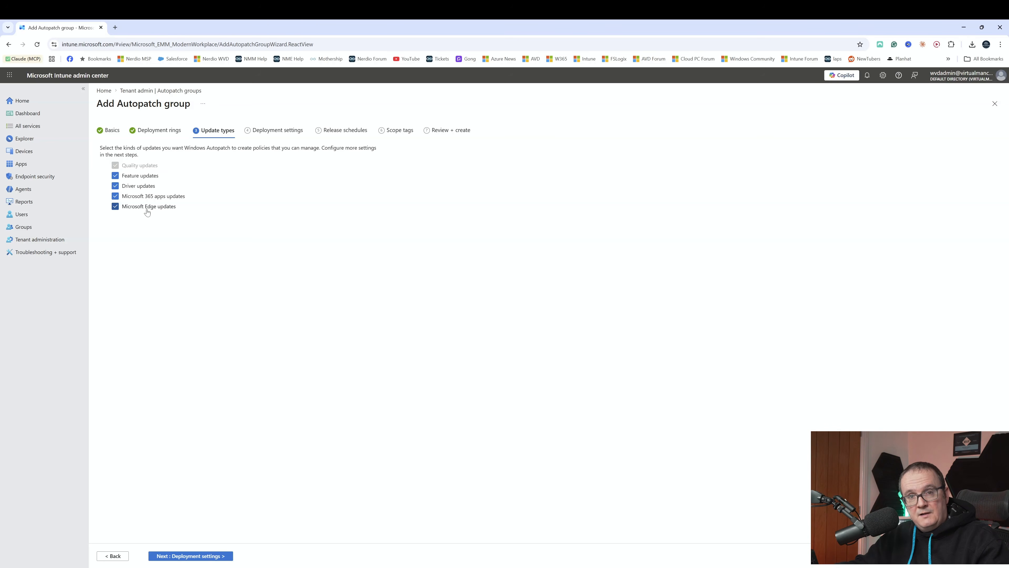
{"action": "left_click", "coordinate": [179, 555]}
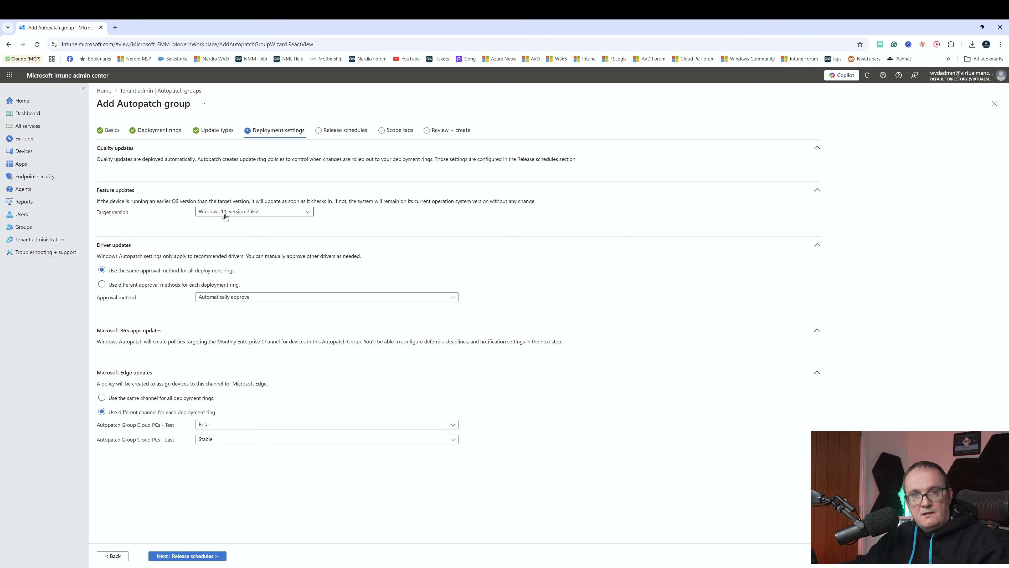
Switch the feature update target version to Windows 11, version 24H2, and return it to version 25H2.
{"action": "left_click", "coordinate": [304, 214]}
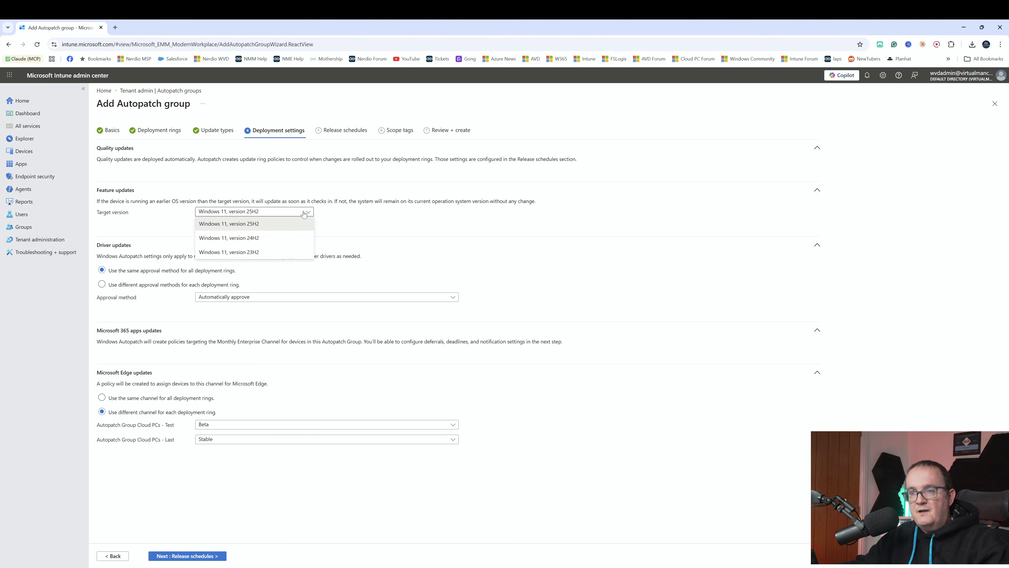
{"action": "left_click", "coordinate": [271, 239]}
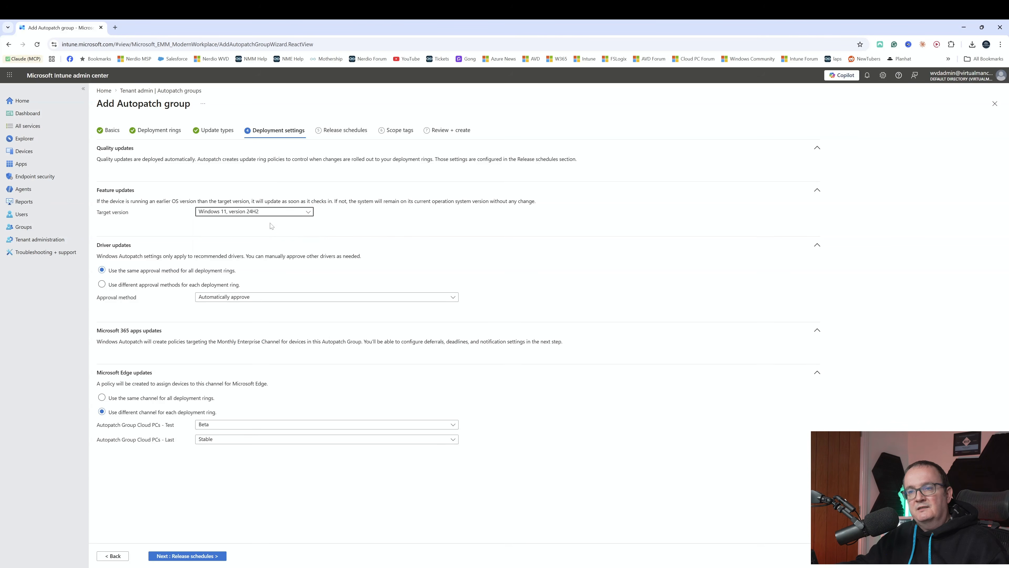
{"action": "left_click", "coordinate": [271, 213]}
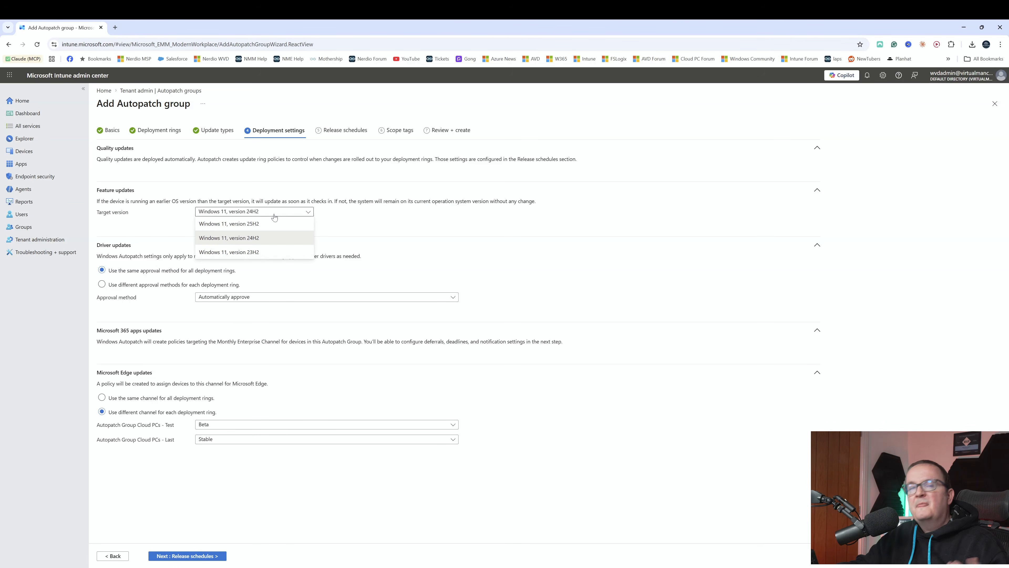
{"action": "left_click", "coordinate": [252, 224]}
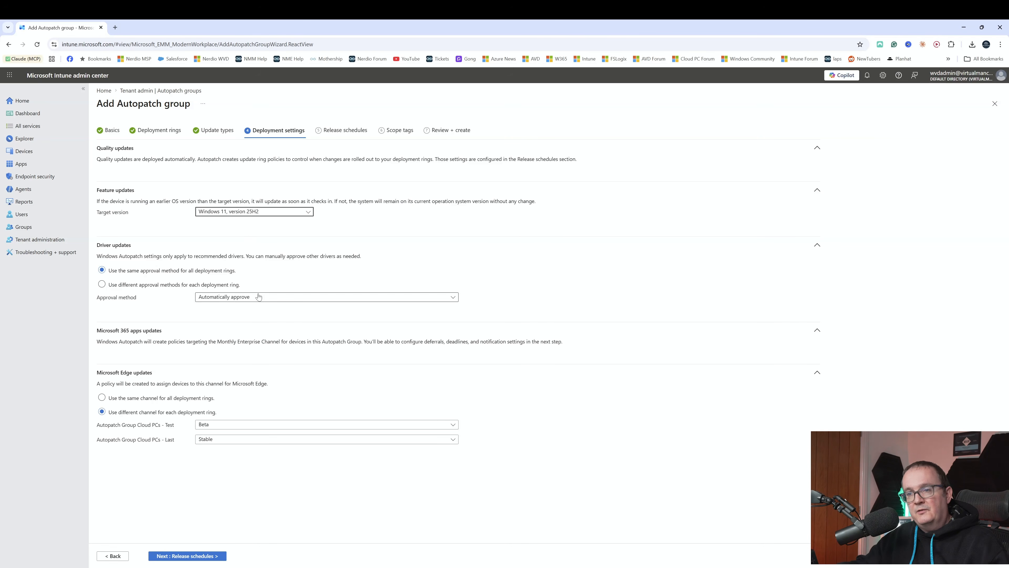
Change the driver update approval method to Manually review and approve, and return it to Automatically approve.
{"action": "left_click", "coordinate": [221, 297]}
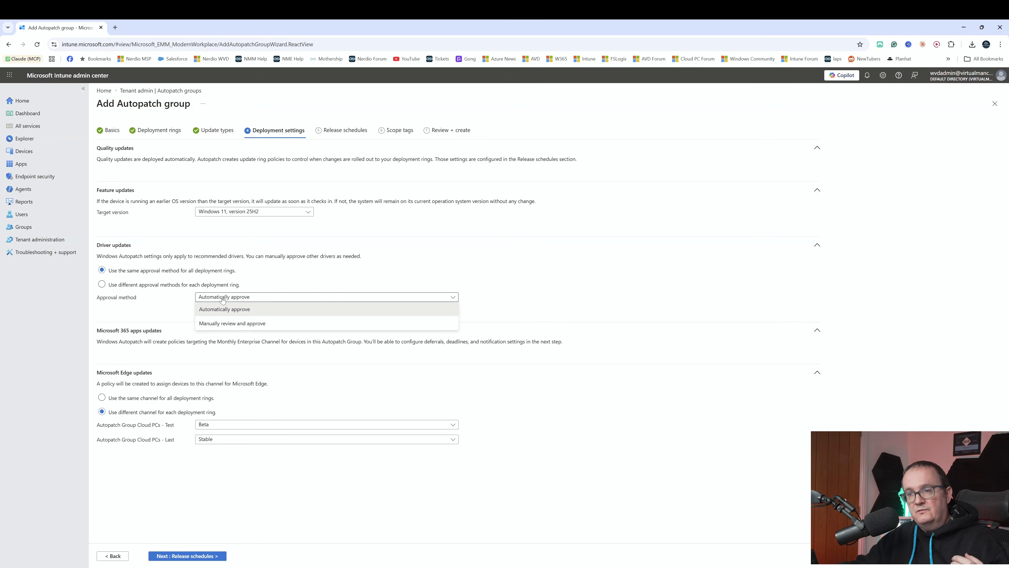
{"action": "left_click", "coordinate": [225, 323]}
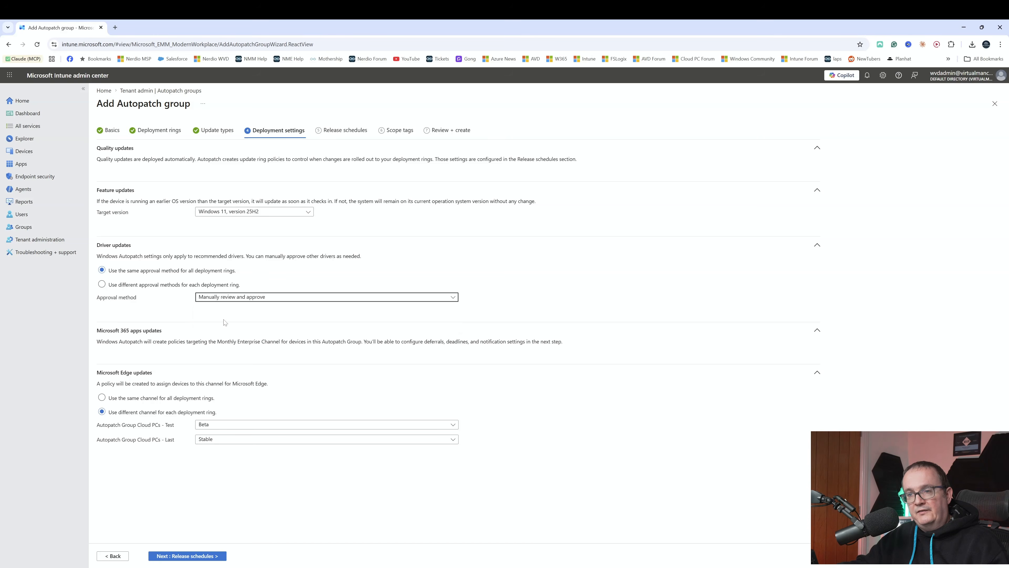
{"action": "left_click", "coordinate": [232, 299]}
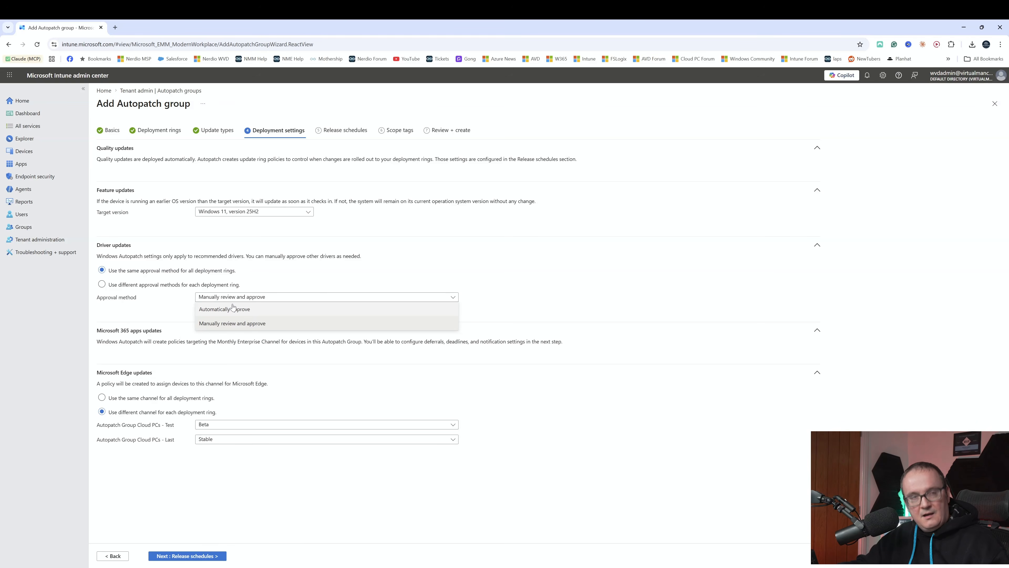
{"action": "left_click", "coordinate": [233, 309]}
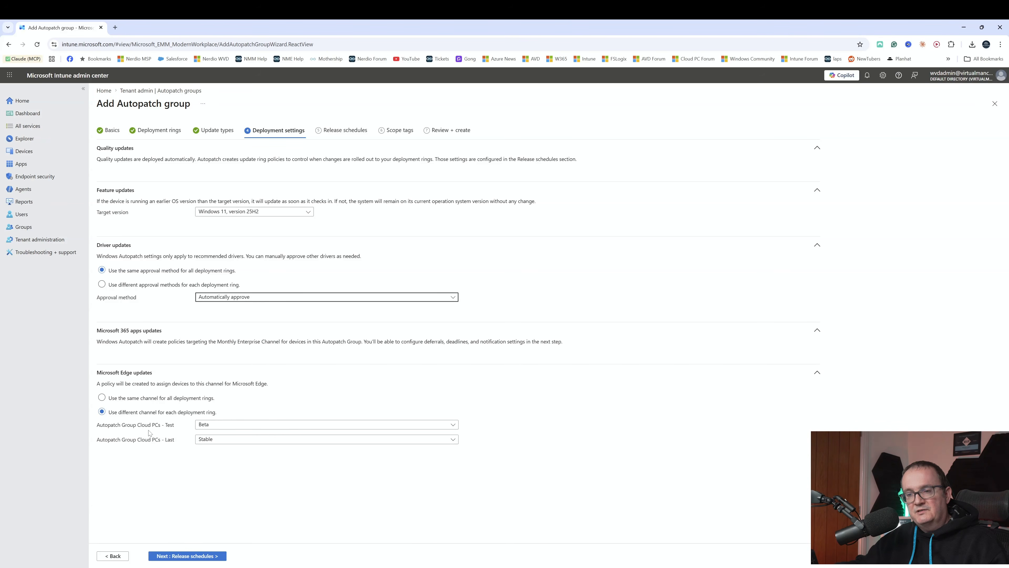
Keep the Last ring's Microsoft Edge channel on Stable, and switch the Test ring's channel to Stable and back to Beta.
{"action": "left_click", "coordinate": [218, 439]}
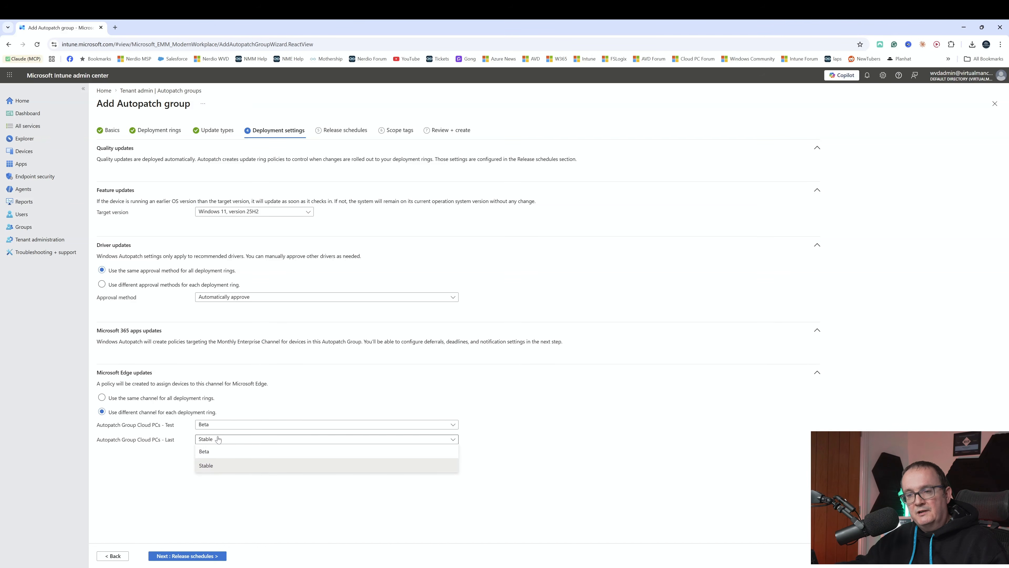
{"action": "left_click", "coordinate": [215, 466]}
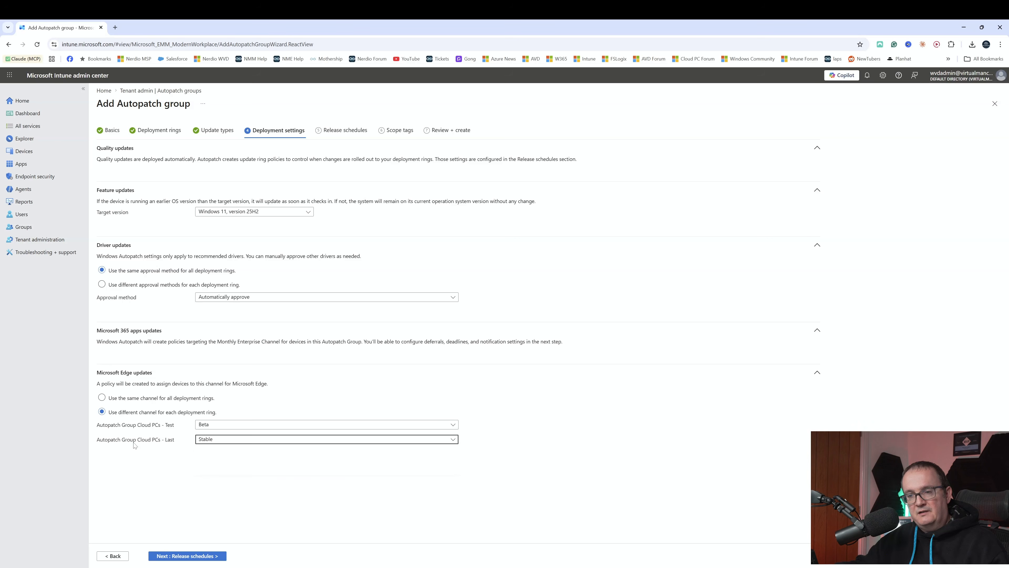
{"action": "left_click", "coordinate": [204, 430]}
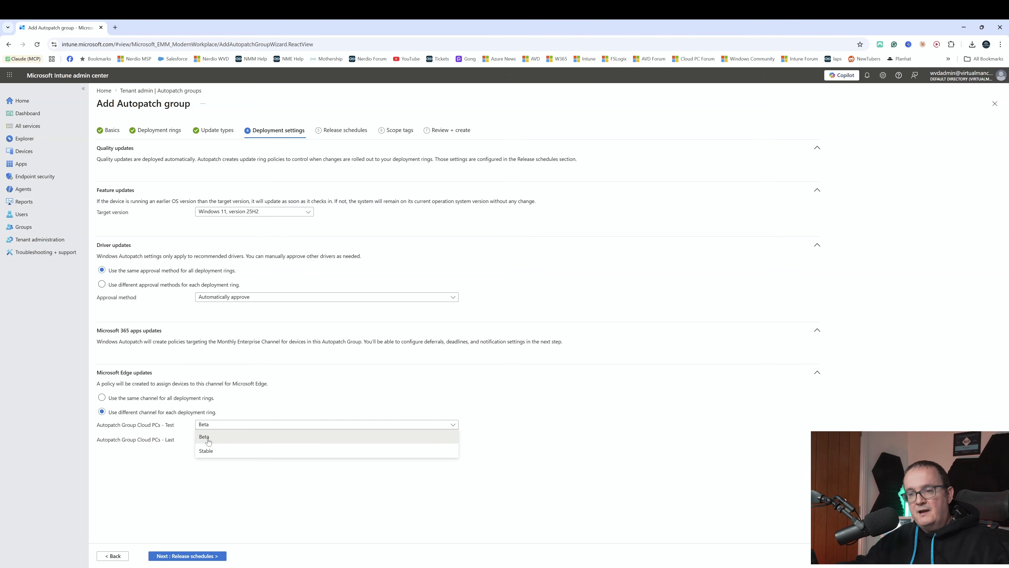
{"action": "left_click", "coordinate": [216, 451]}
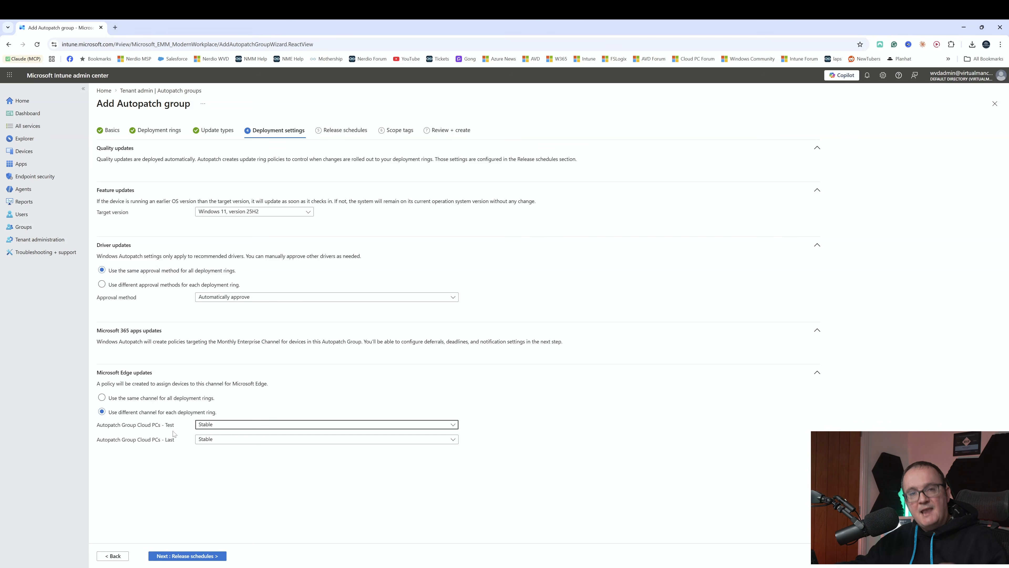
{"action": "left_click", "coordinate": [209, 427]}
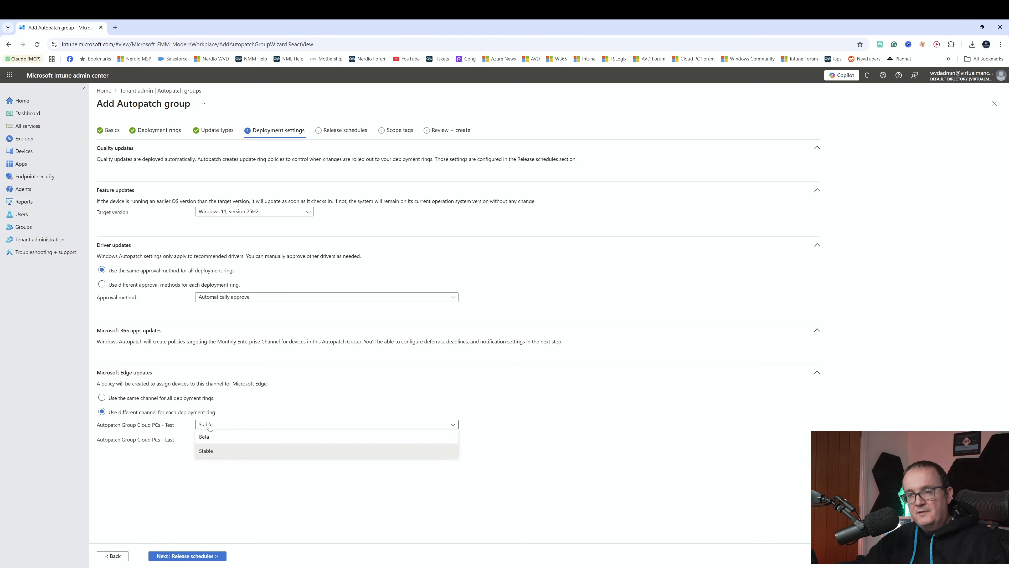
{"action": "left_click", "coordinate": [210, 439]}
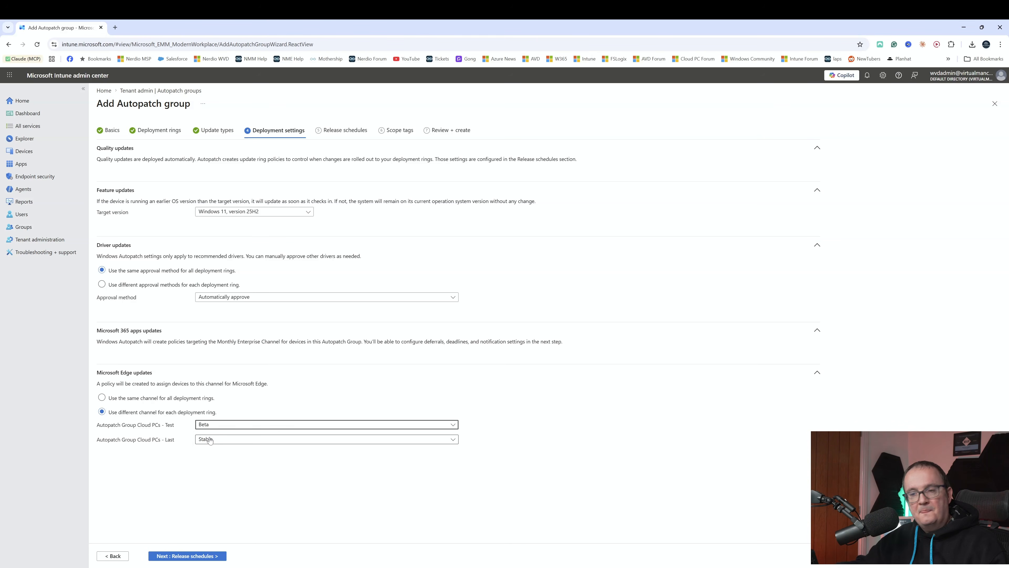
Accept the deployment settings and the Information worker release schedule preset, continuing to the scope tags.
{"action": "left_click", "coordinate": [186, 556]}
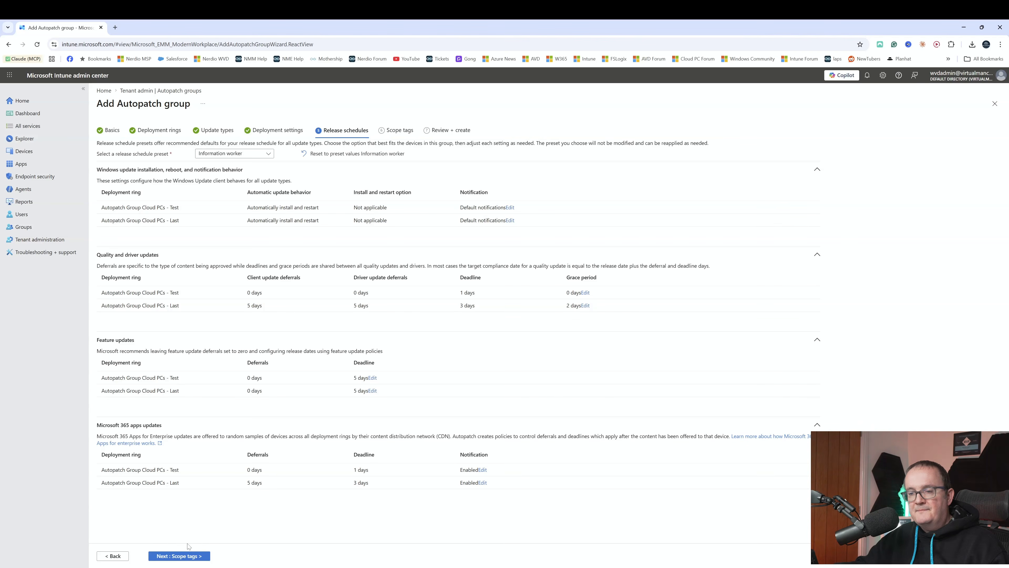
{"action": "left_click", "coordinate": [178, 557]}
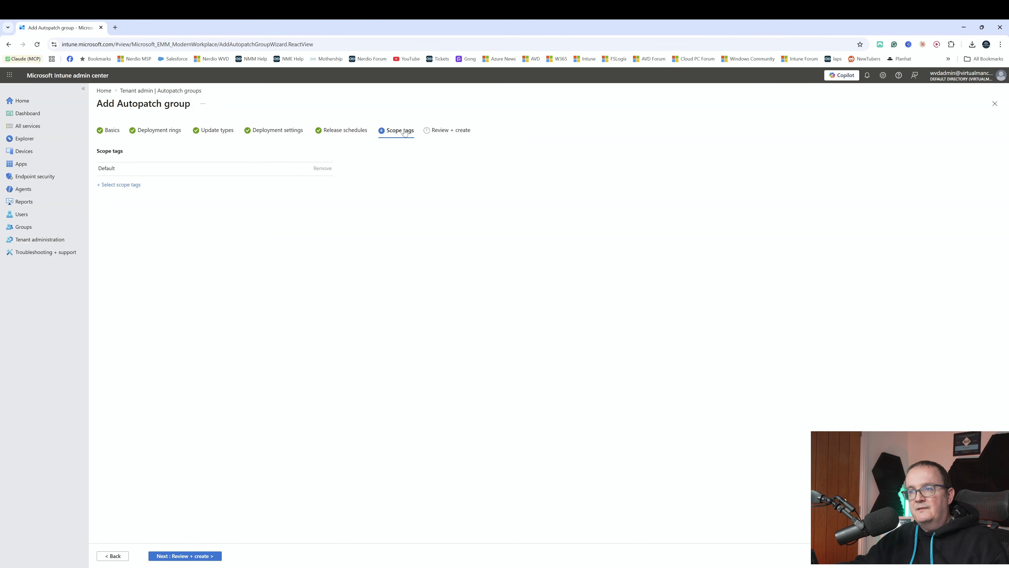
Review the new Autopatch group's summary and check which groups can be assigned to its Last deployment ring.
{"action": "left_click", "coordinate": [177, 556]}
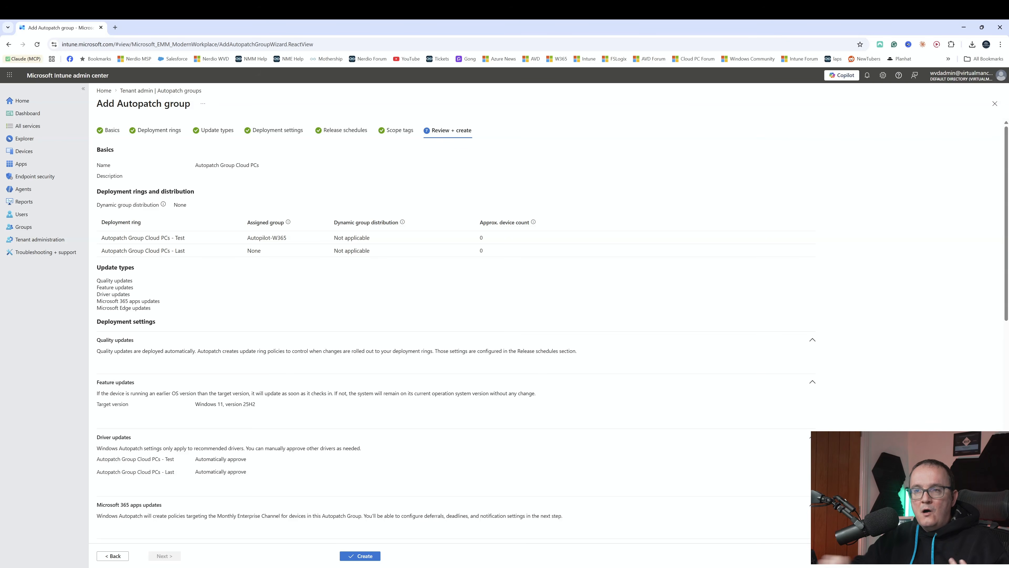
{"action": "left_click", "coordinate": [118, 559]}
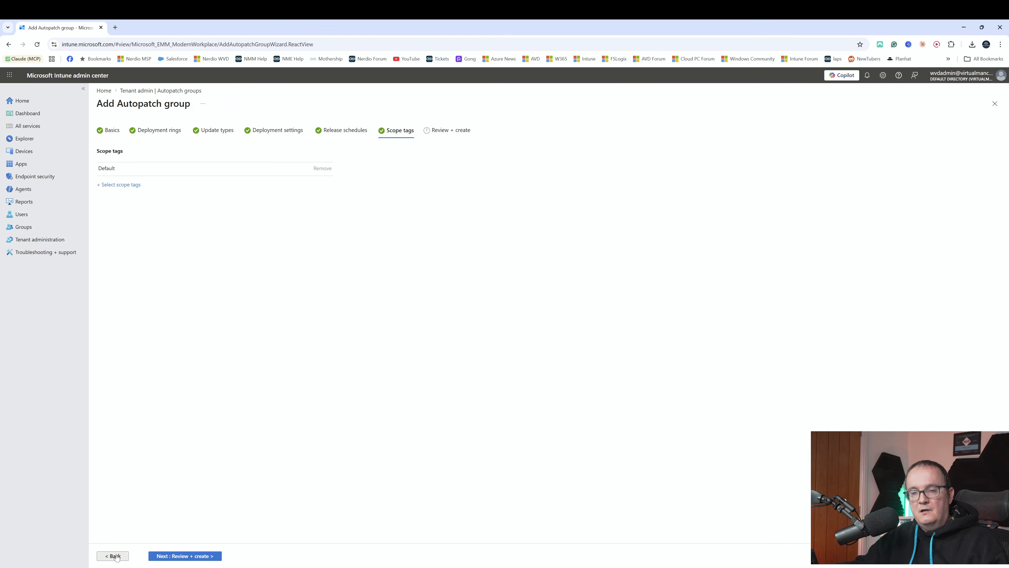
{"action": "left_click", "coordinate": [117, 558]}
{"action": "left_click", "coordinate": [116, 558]}
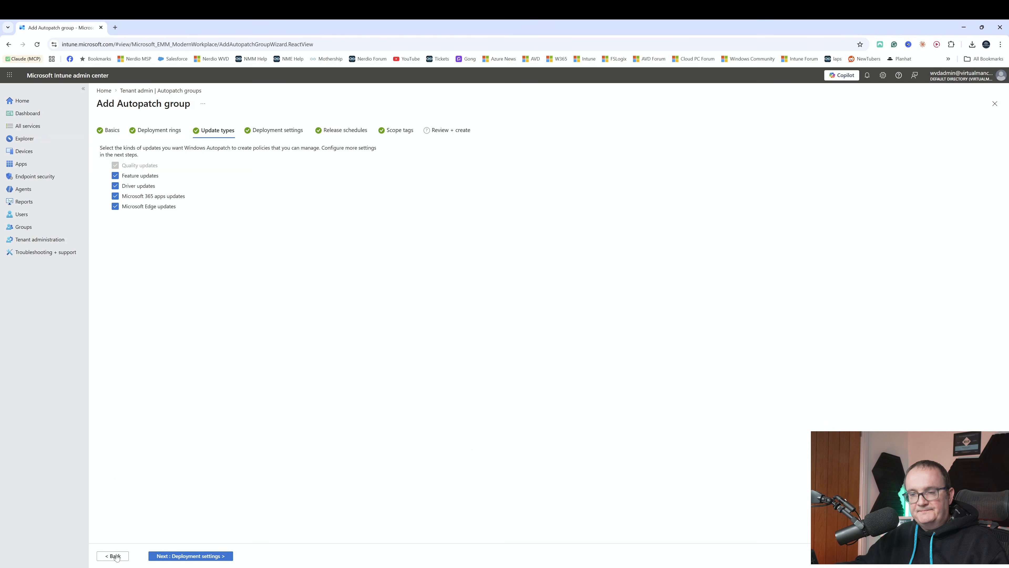
{"action": "left_click", "coordinate": [116, 558]}
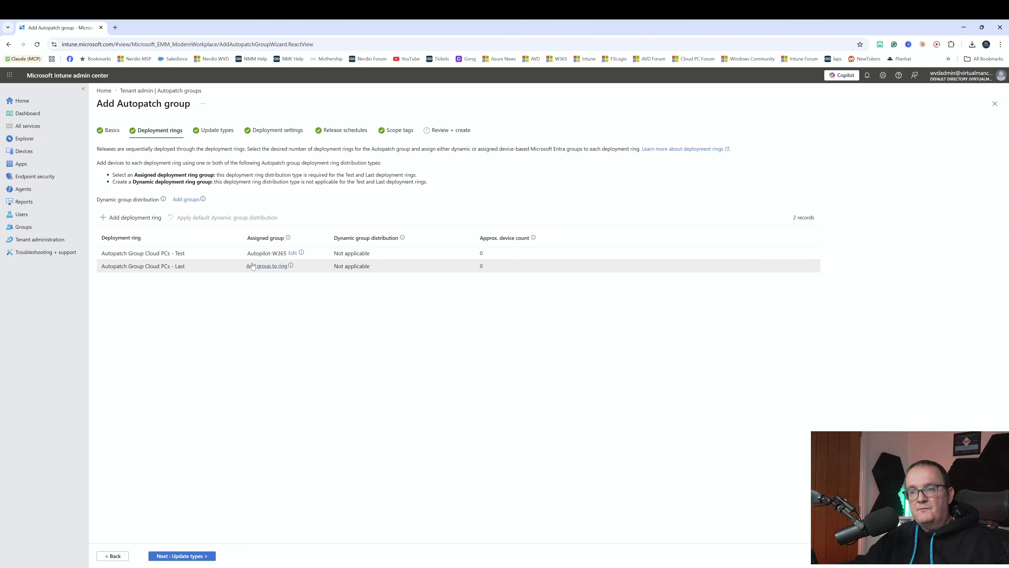
{"action": "left_click", "coordinate": [266, 266]}
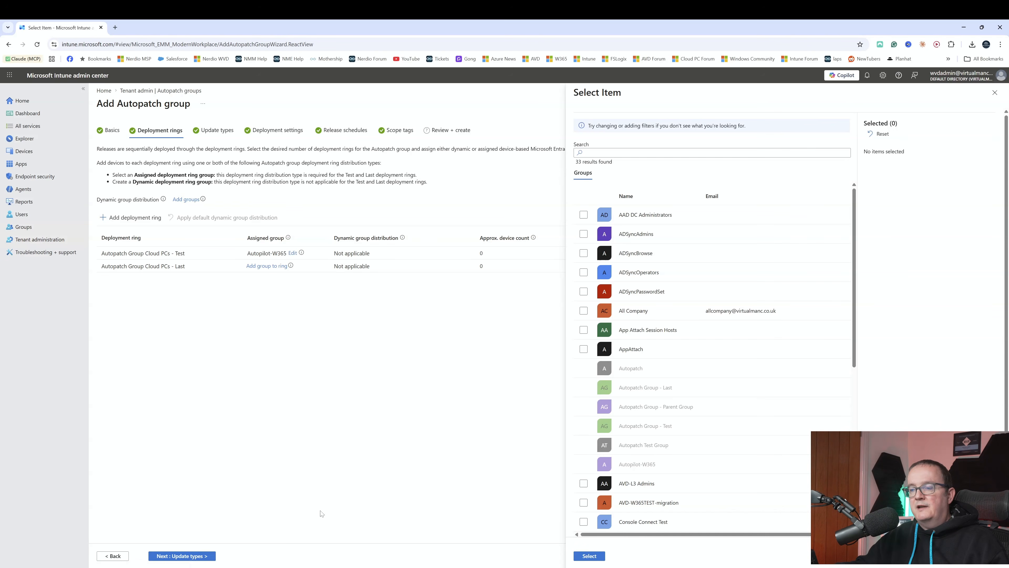
{"action": "left_click", "coordinate": [112, 556]}
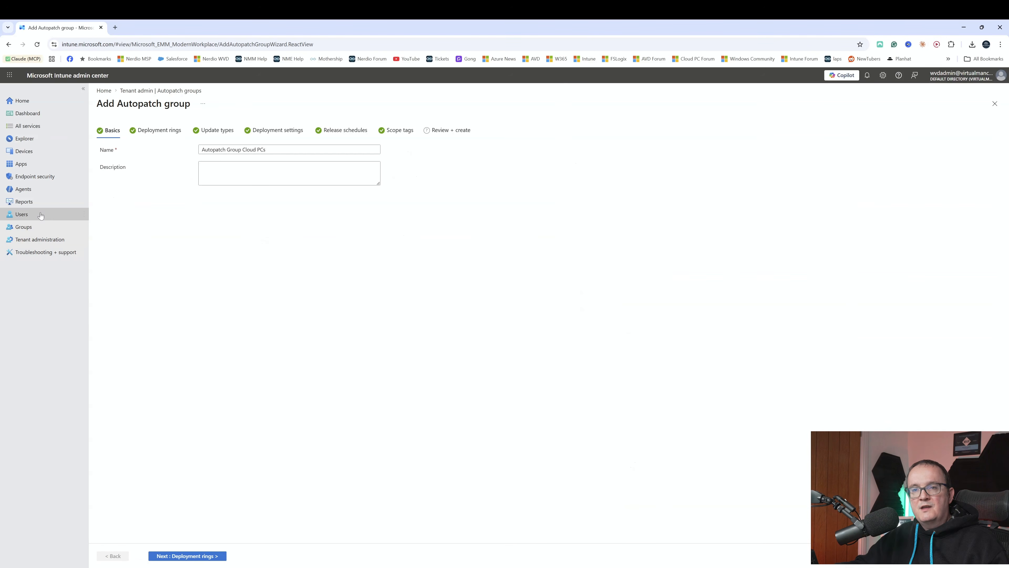
Discard the unsaved Autopatch group and start a new group from the list of all groups.
{"action": "left_click", "coordinate": [34, 226]}
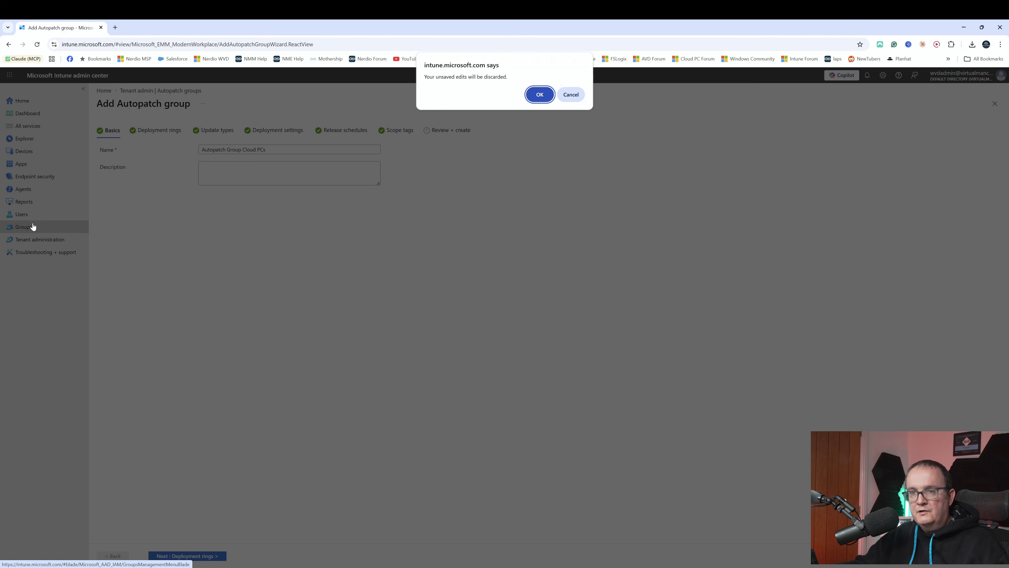
{"action": "left_click", "coordinate": [540, 95]}
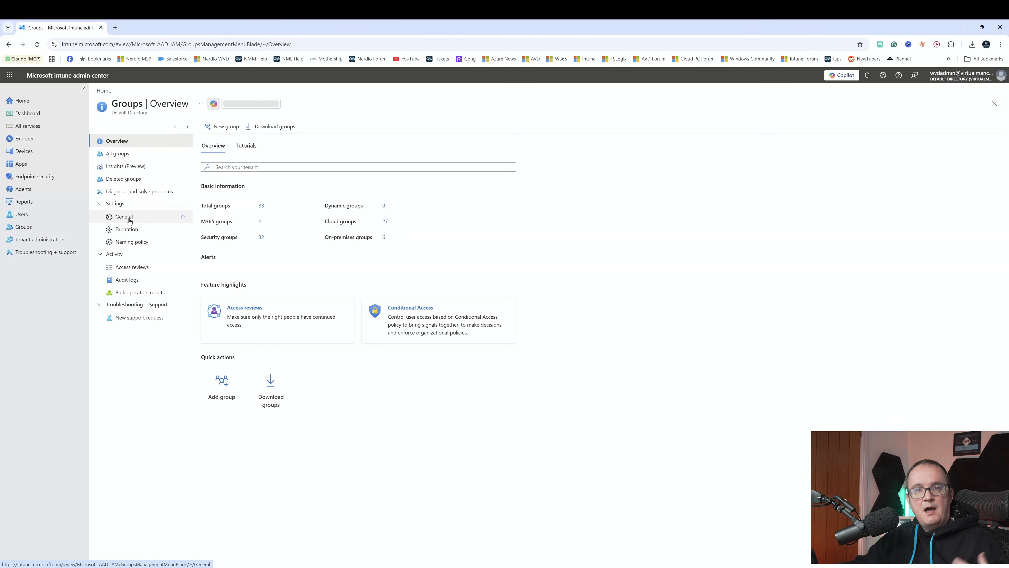
{"action": "left_click", "coordinate": [262, 206]}
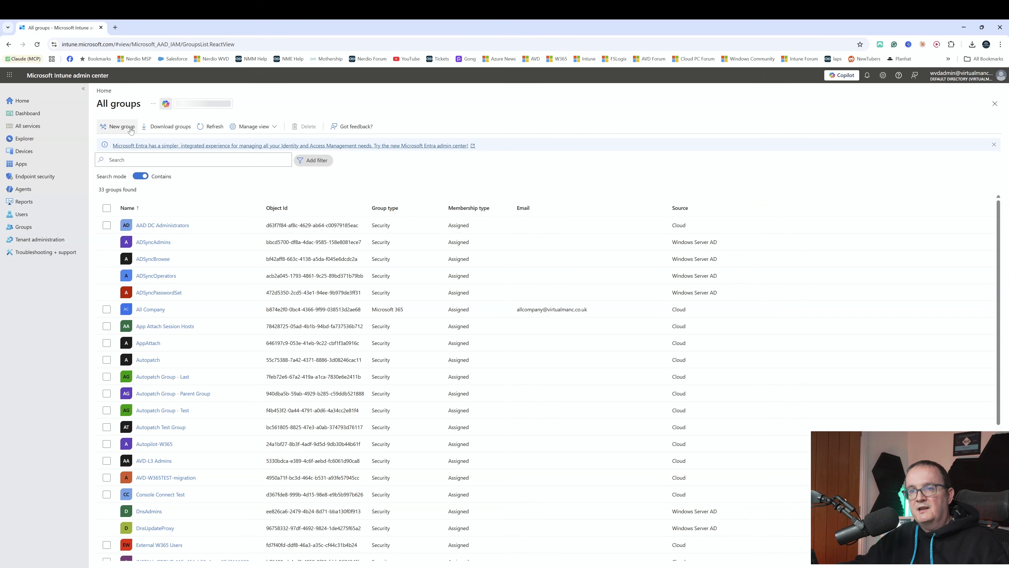
{"action": "left_click", "coordinate": [118, 126]}
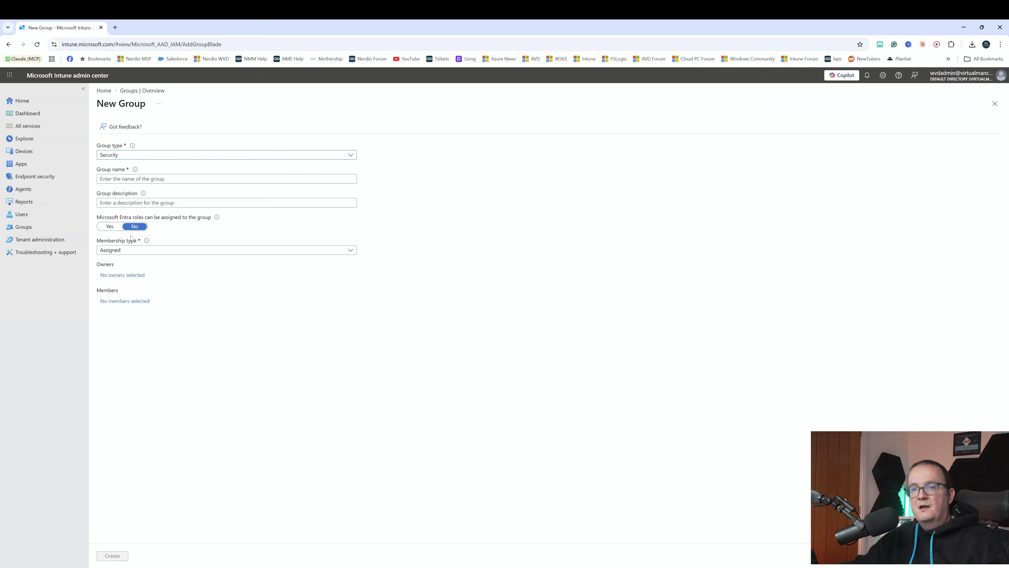
Set the new security group's membership type to Dynamic Device and name the group Autopatch Windows 365.
{"action": "left_click", "coordinate": [125, 253]}
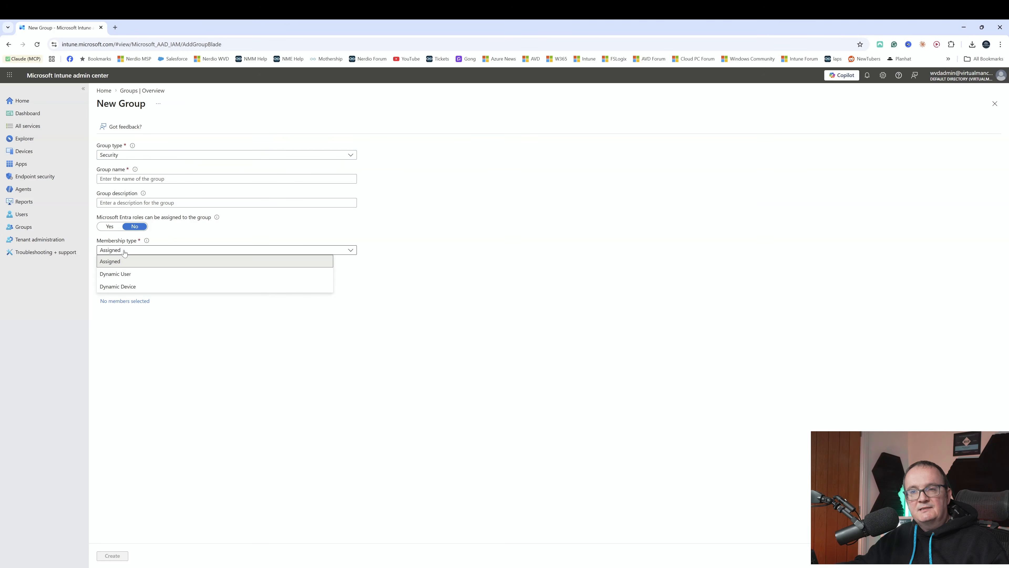
{"action": "left_click", "coordinate": [138, 287]}
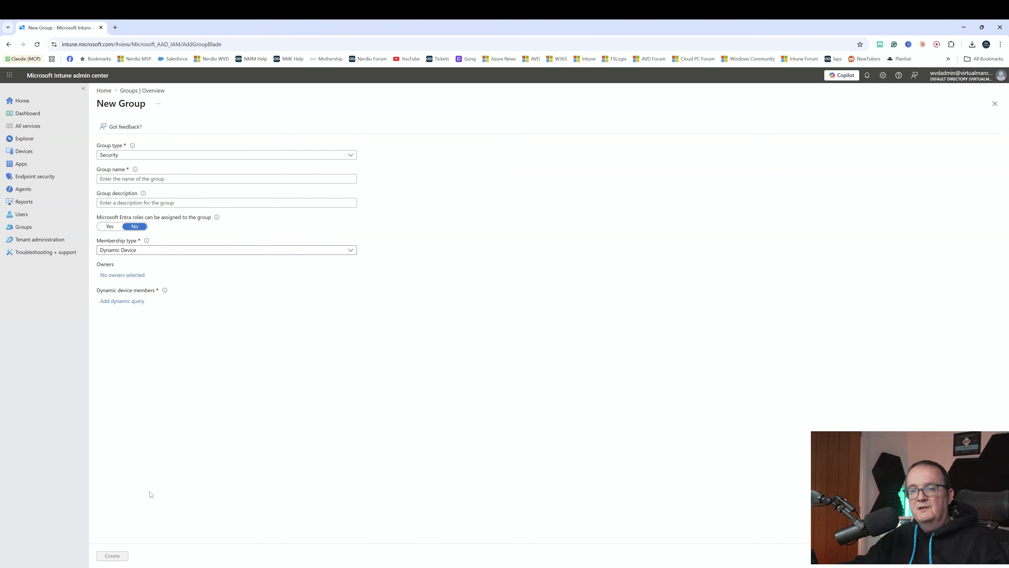
{"action": "left_click", "coordinate": [133, 178]}
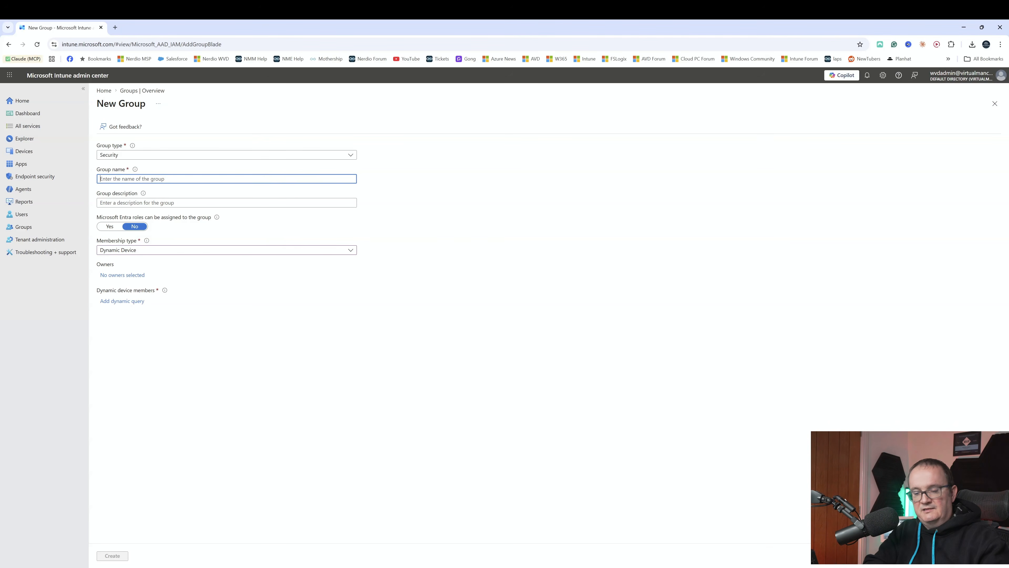
{"action": "type", "text": "aU"}
{"action": "key", "text": "BackSpace"}
{"action": "key", "text": "BackSpace"}
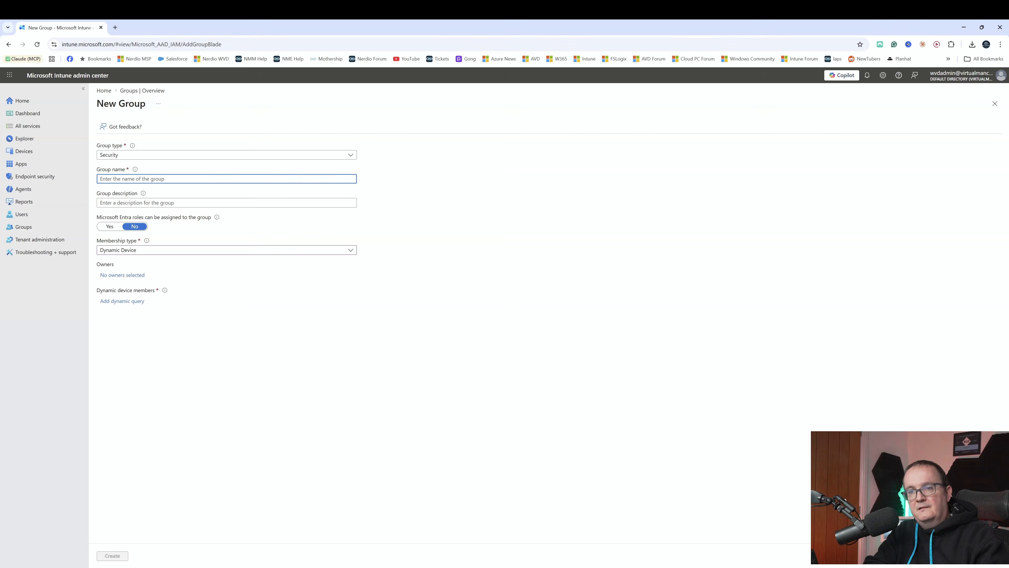
{"action": "type", "text": "Aut"}
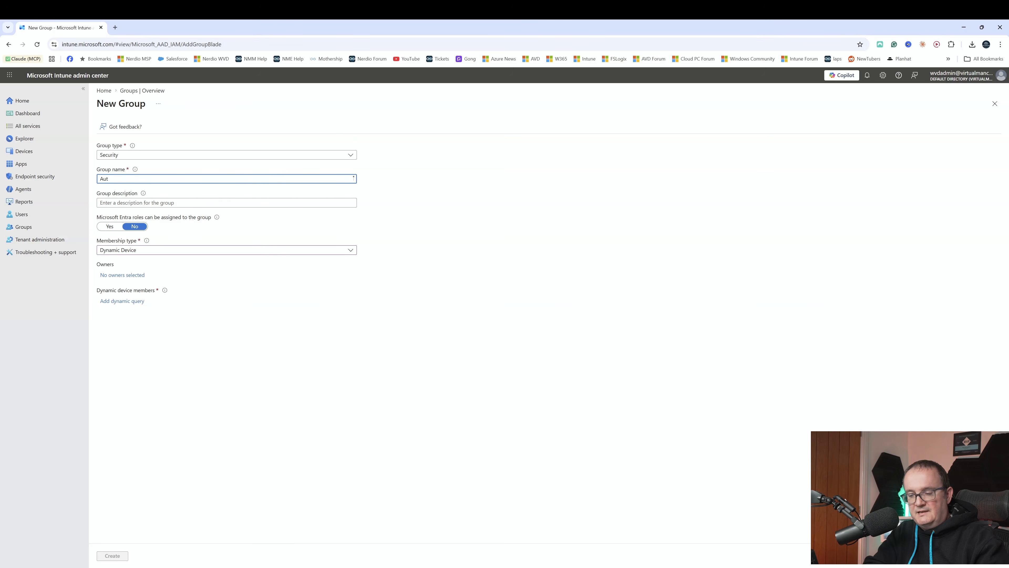
{"action": "type", "text": "opatch Windows 365"}
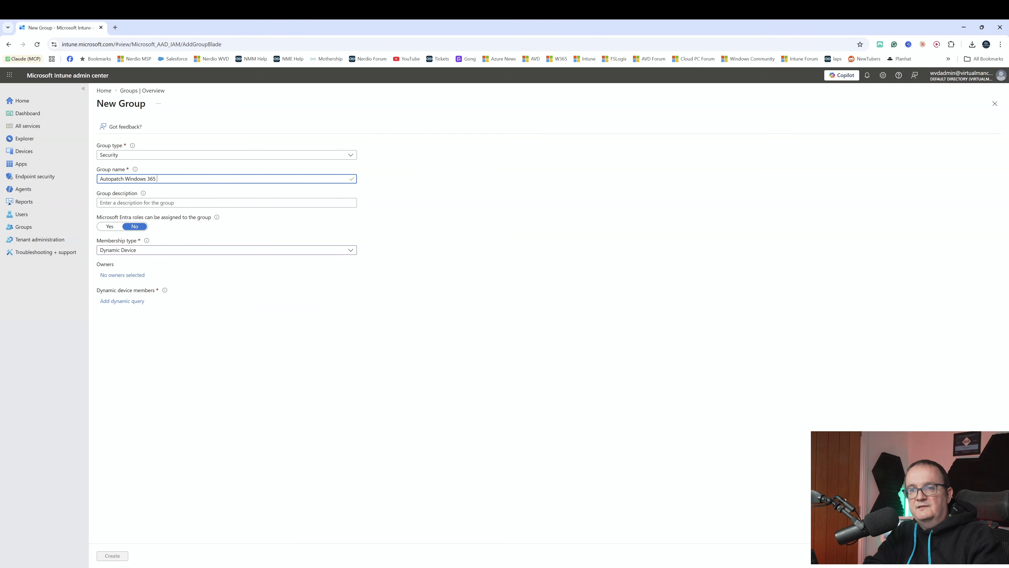
Add a dynamic membership rule for devices whose displayName starts with cpc.
{"action": "left_click", "coordinate": [129, 302]}
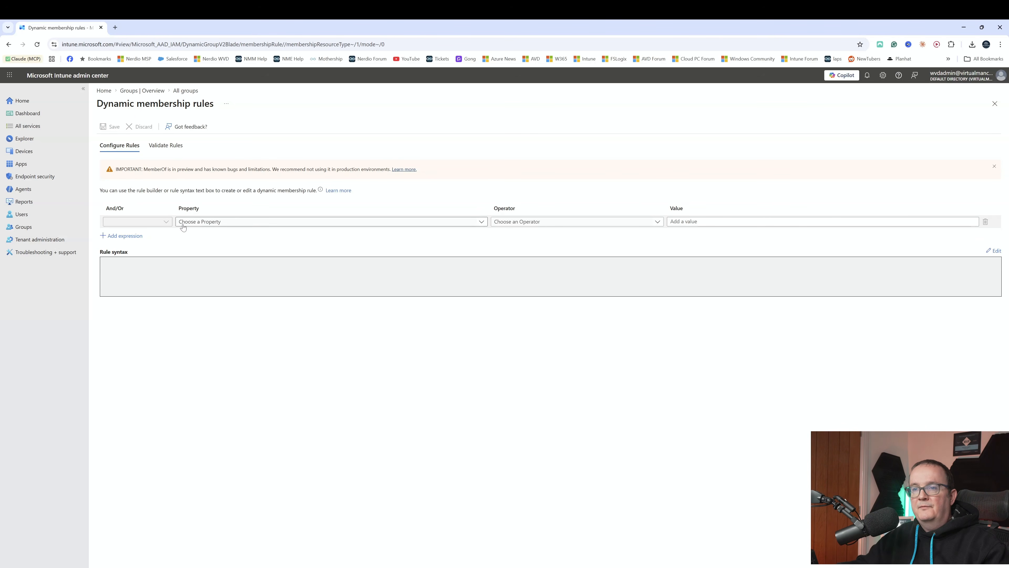
{"action": "left_click", "coordinate": [180, 223]}
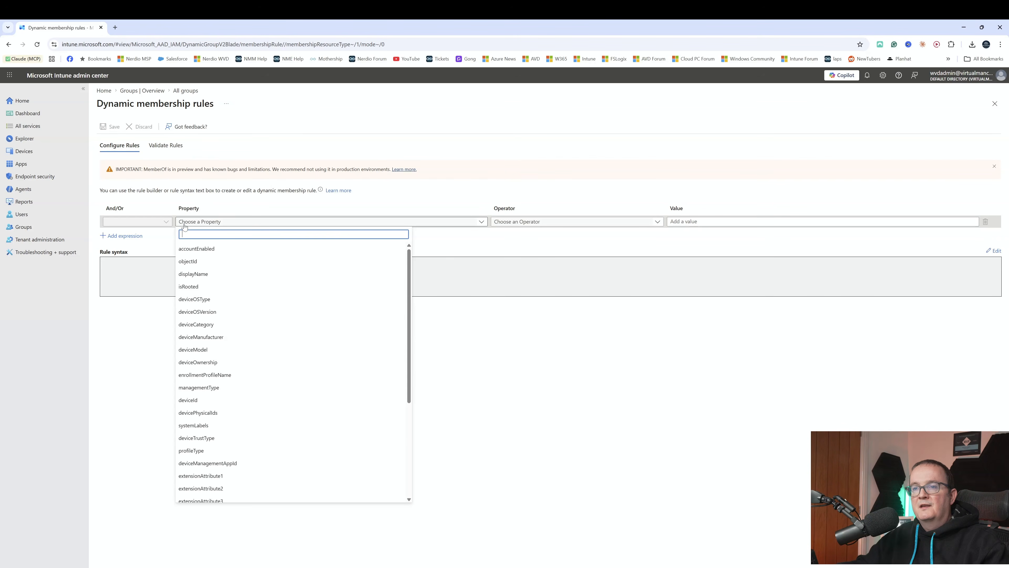
{"action": "left_click", "coordinate": [215, 274]}
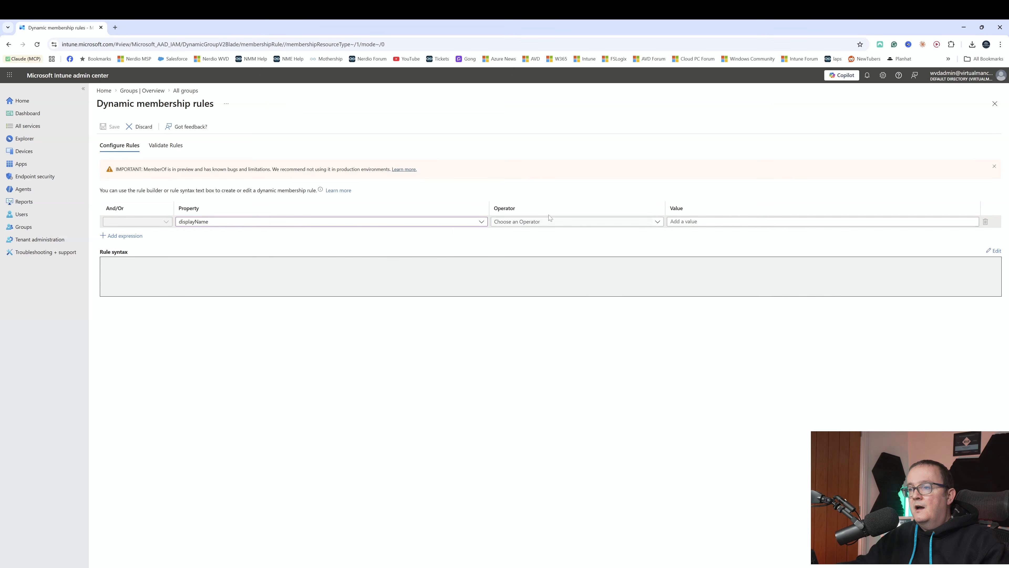
{"action": "left_click", "coordinate": [551, 221]}
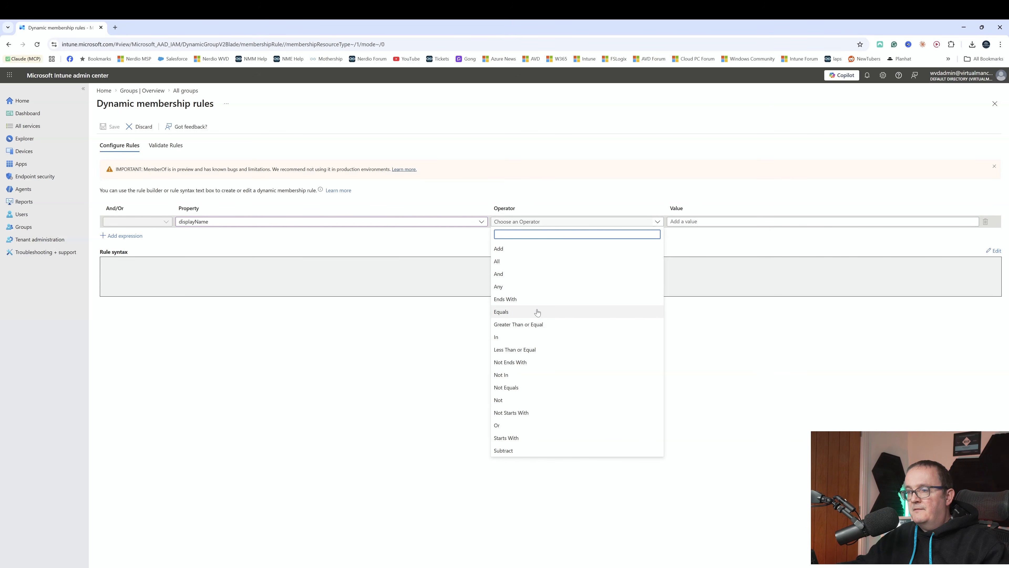
{"action": "left_click", "coordinate": [526, 437]}
{"action": "left_click", "coordinate": [680, 221]}
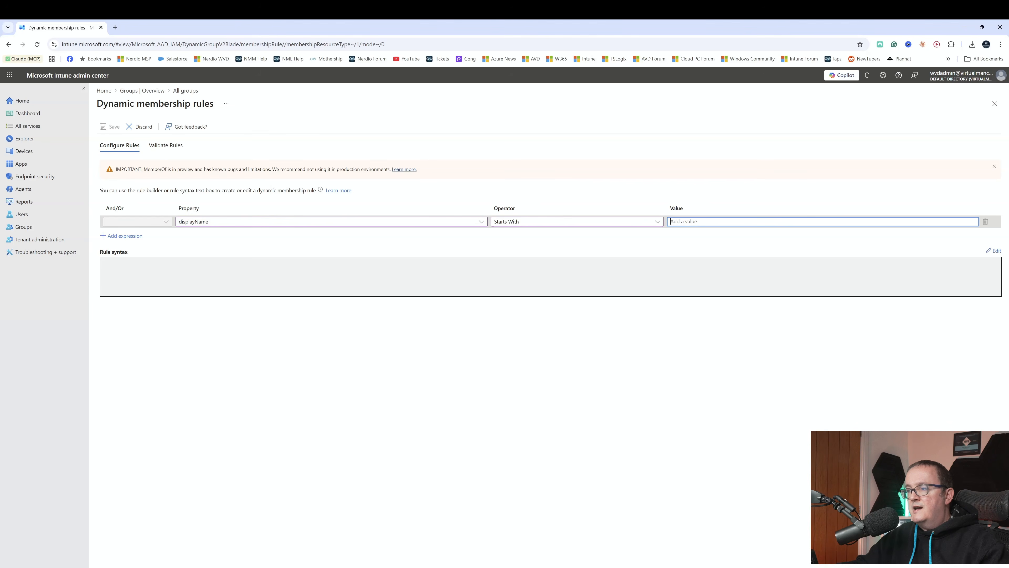
{"action": "type", "text": "cpc"}
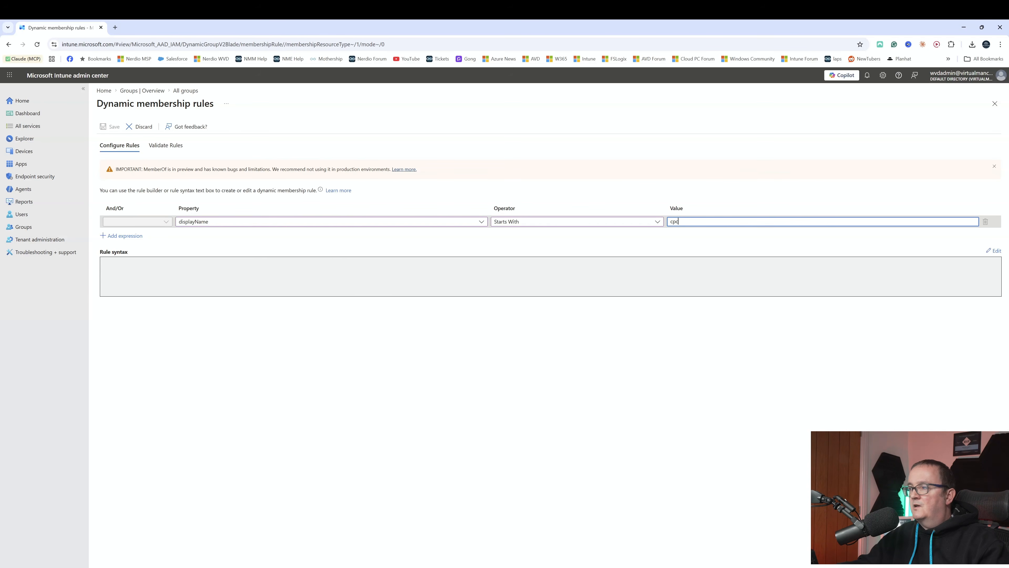
{"action": "left_click", "coordinate": [659, 244]}
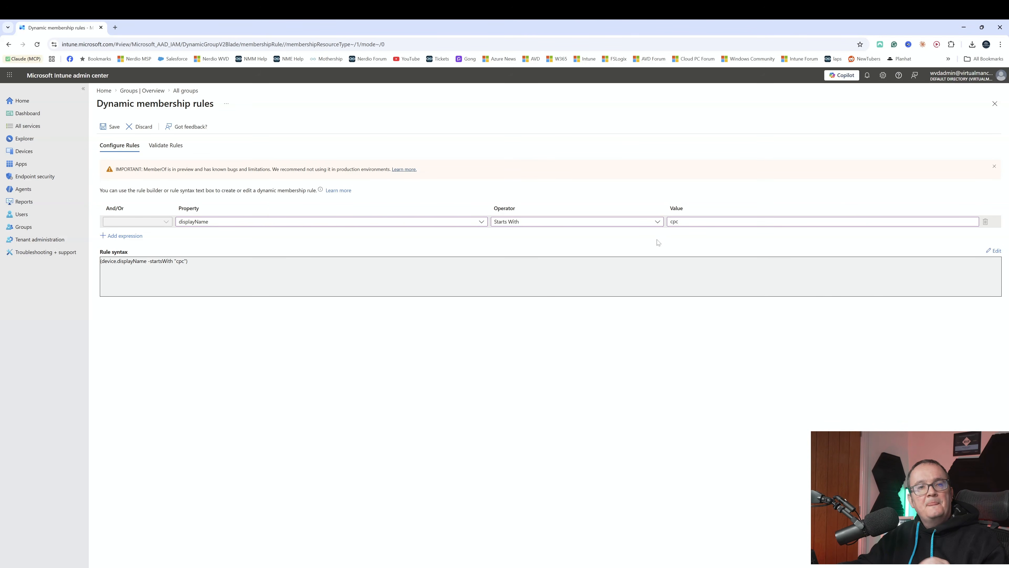
Validate the membership rule against the devices CPC-0SASY2XPF90, CPC-cloud-UNUVI and CPC-wvdad-BOWA8.
{"action": "left_click", "coordinate": [166, 145]}
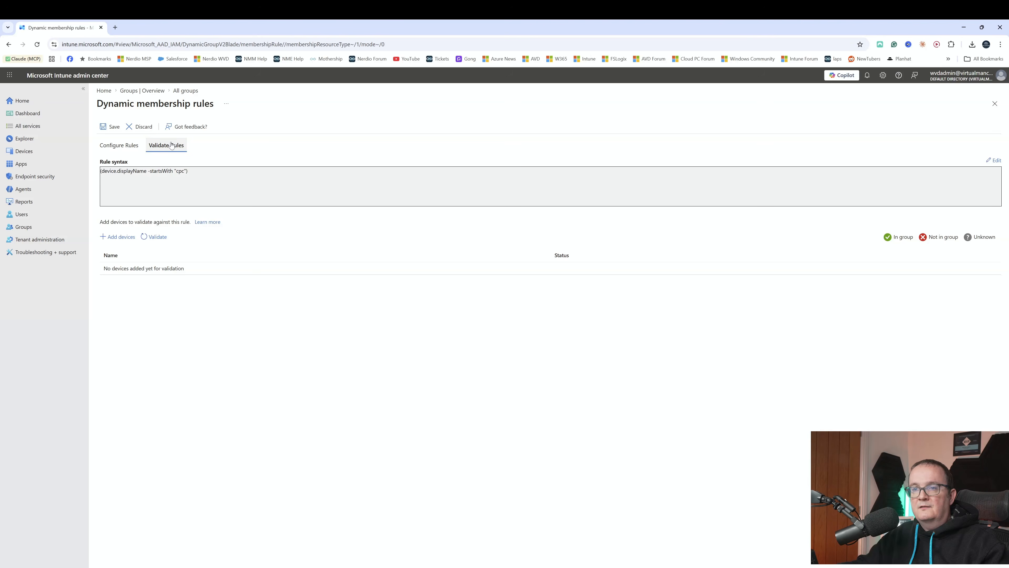
{"action": "left_click", "coordinate": [117, 236]}
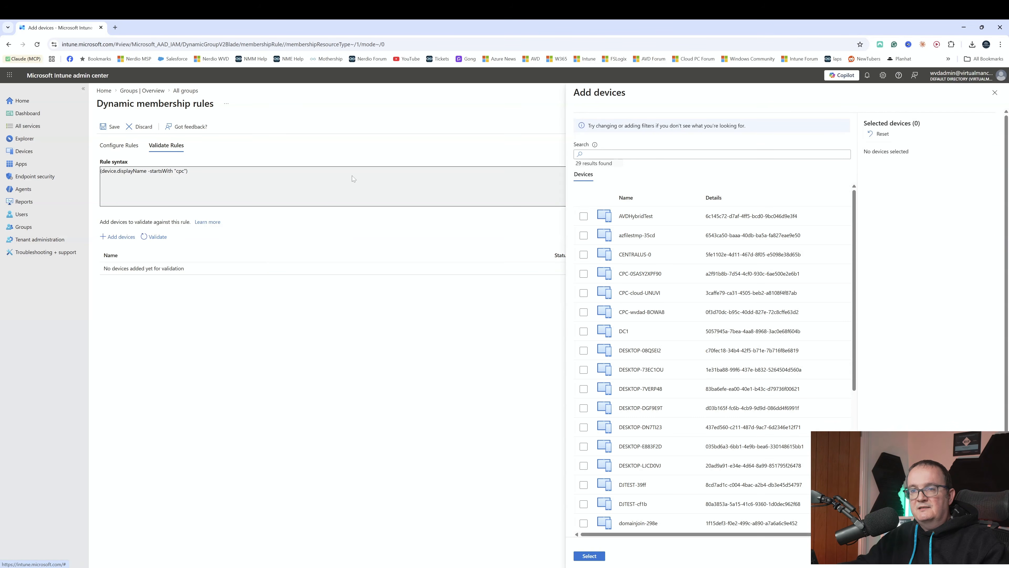
{"action": "left_click", "coordinate": [583, 274]}
{"action": "left_click", "coordinate": [583, 292]}
{"action": "left_click", "coordinate": [583, 312]}
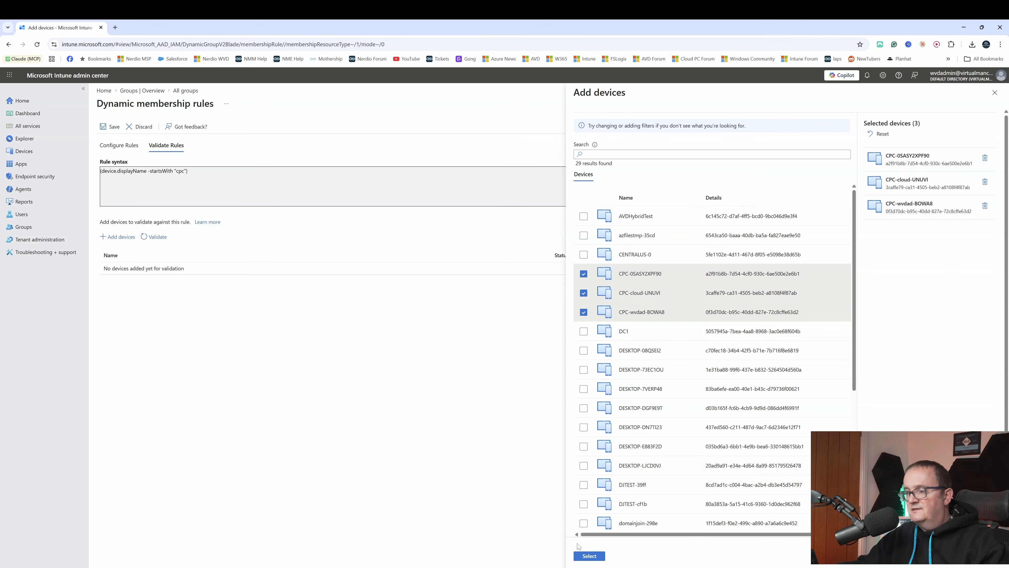
{"action": "left_click", "coordinate": [589, 556]}
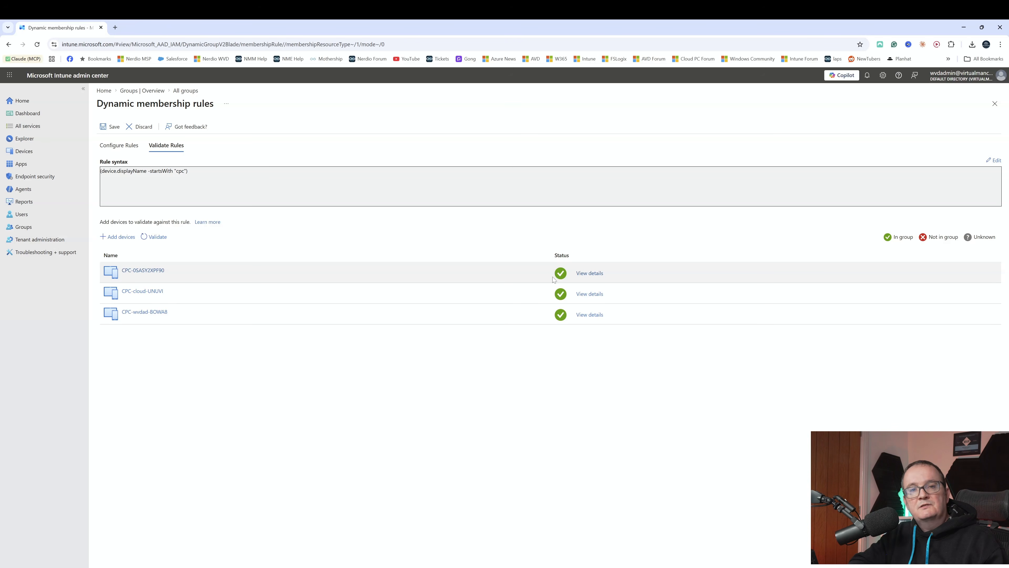
Save the dynamic membership rule and create the Autopatch Windows 365 group.
{"action": "left_click", "coordinate": [110, 126]}
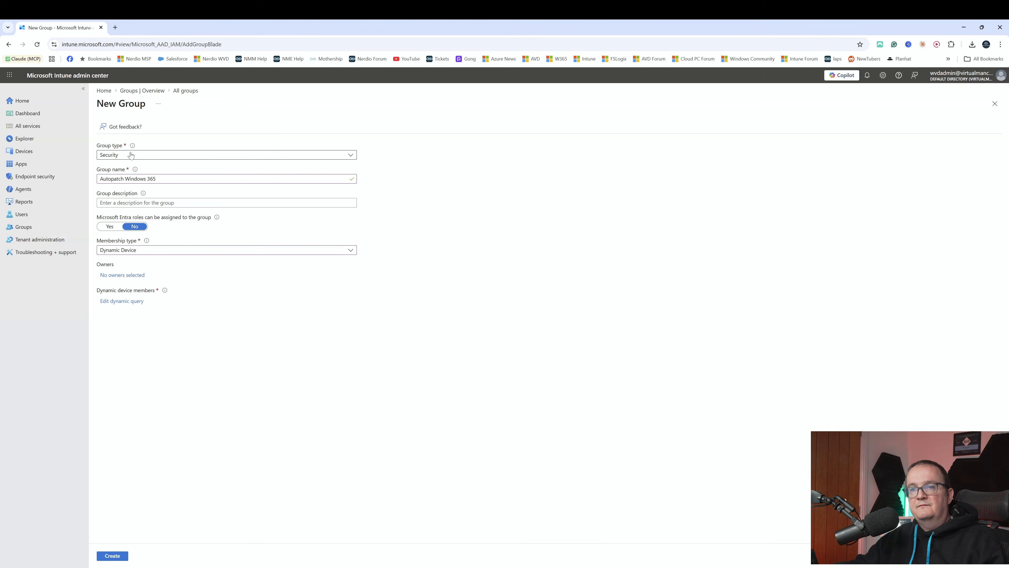
{"action": "left_click", "coordinate": [114, 555]}
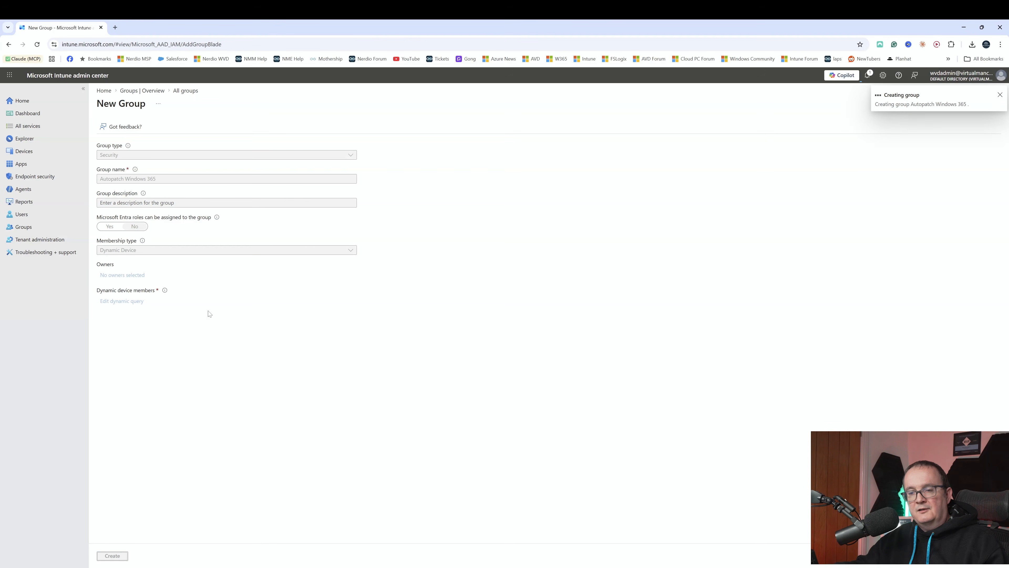
Open the deployment rings and distribution of the existing Autopatch Group for editing.
{"action": "left_click", "coordinate": [40, 239]}
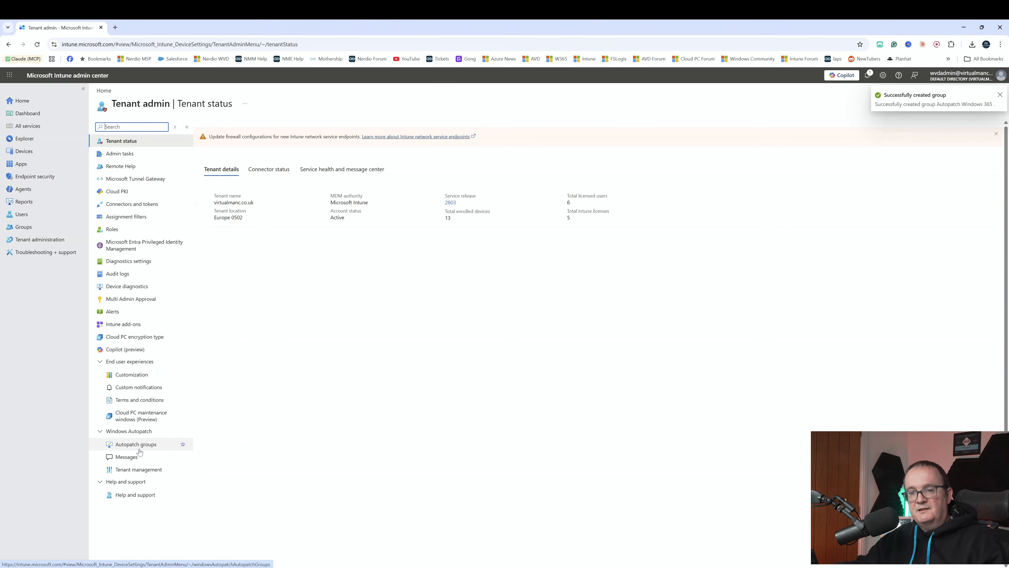
{"action": "left_click", "coordinate": [171, 445]}
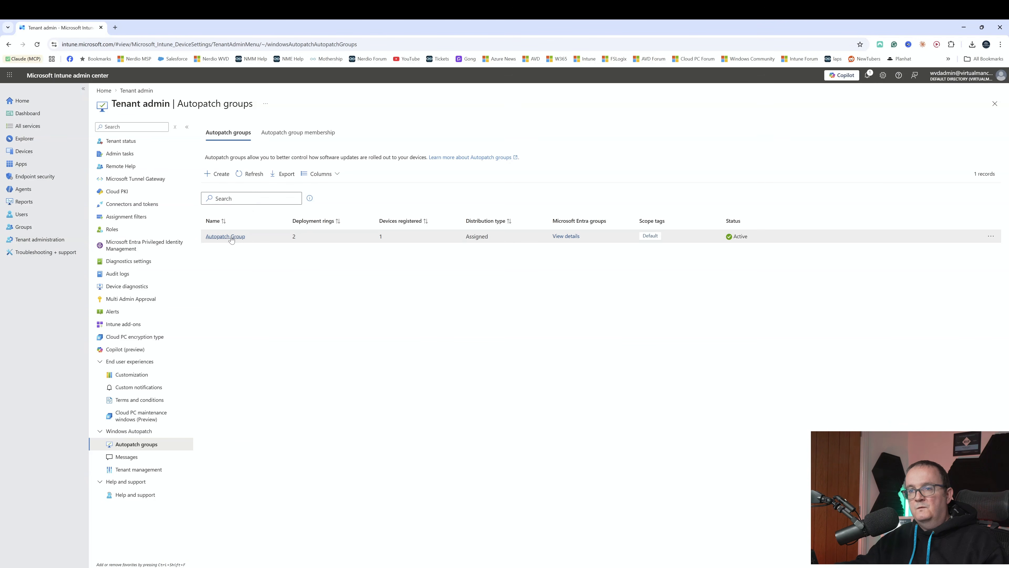
{"action": "left_click", "coordinate": [232, 239]}
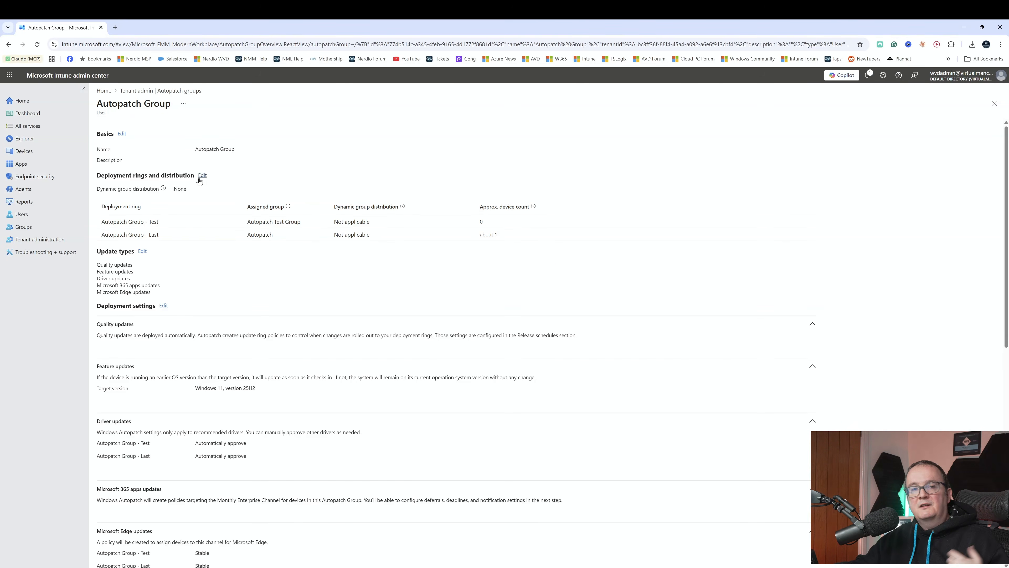
{"action": "left_click", "coordinate": [200, 178]}
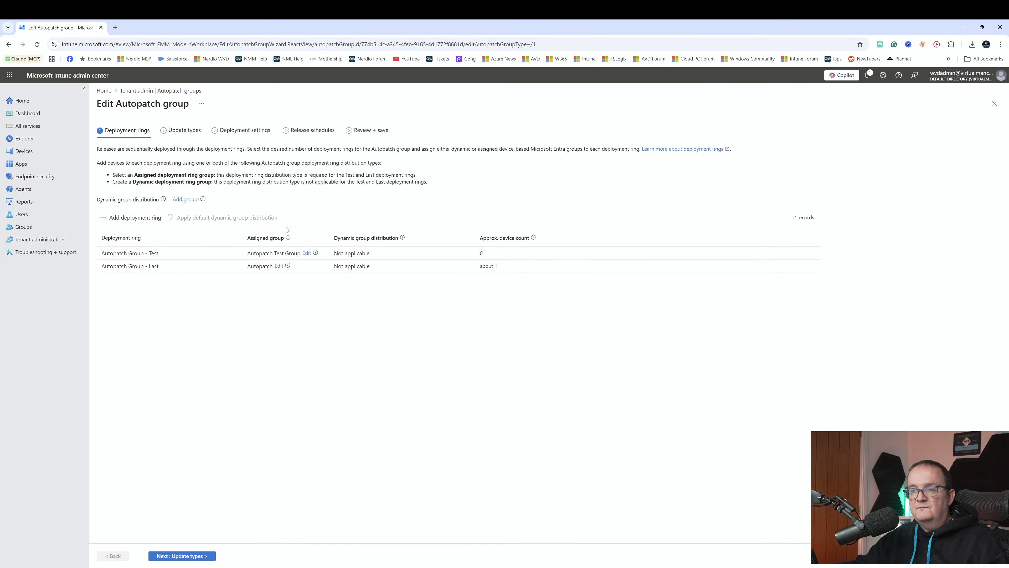
Replace Autopatch Test Group with the Autopatch Windows 365 group as the assigned group of the Autopatch Group - Test ring.
{"action": "left_click", "coordinate": [307, 253]}
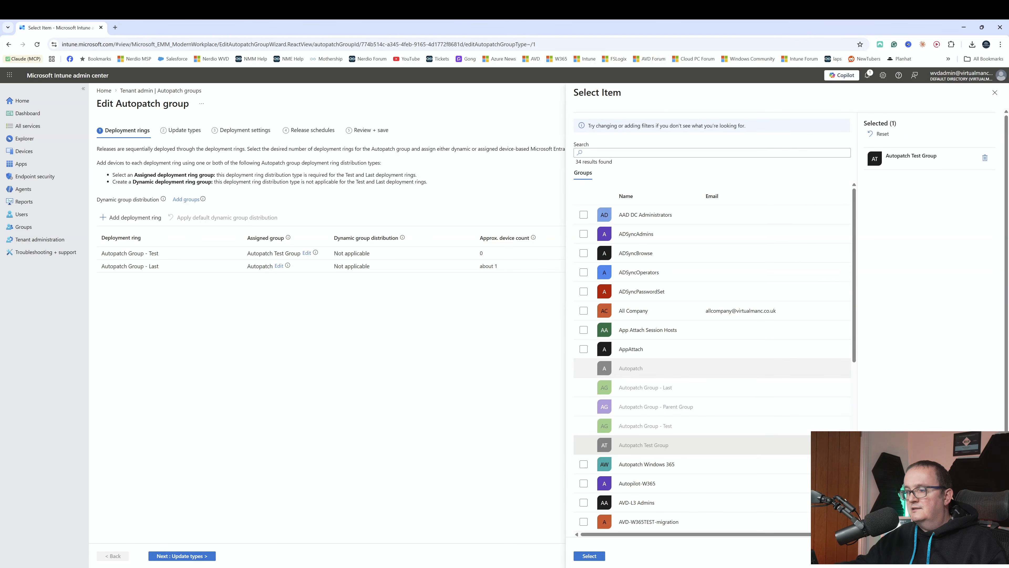
{"action": "scroll", "coordinate": [588, 368], "scroll_direction": "down", "scroll_amount": 1}
{"action": "left_click", "coordinate": [583, 424]}
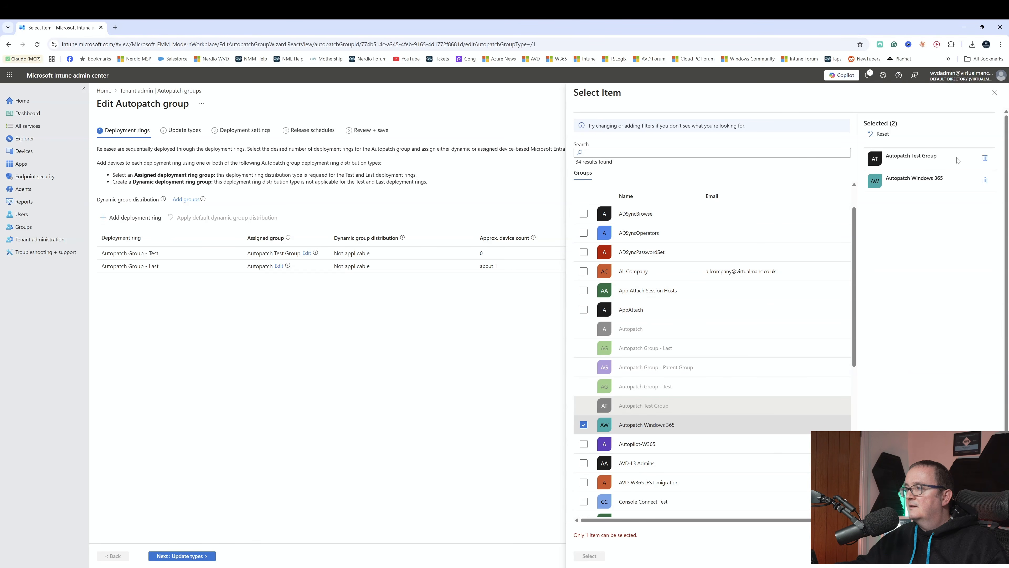
{"action": "left_click", "coordinate": [985, 158]}
{"action": "left_click", "coordinate": [589, 556]}
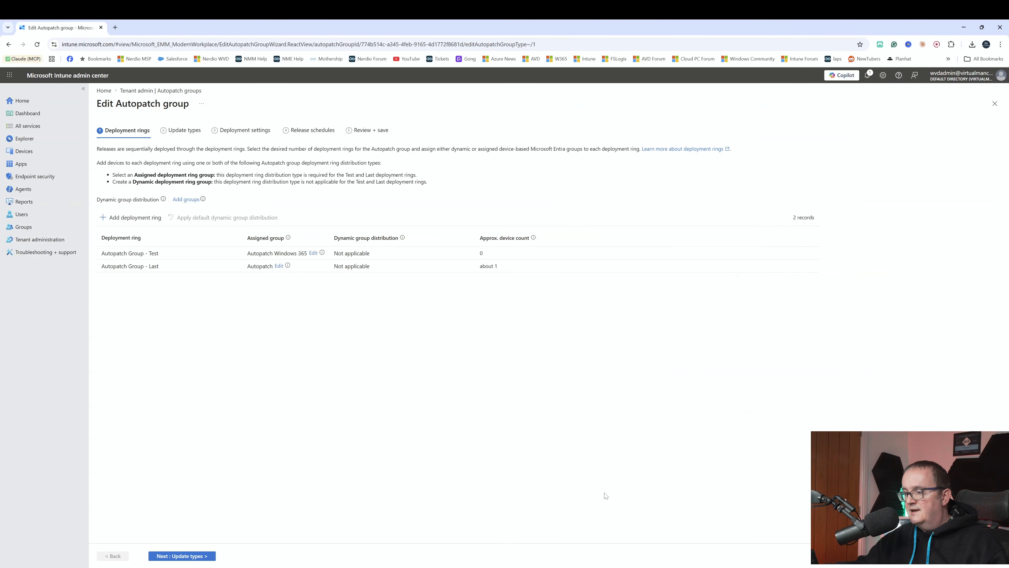
Save the edited Autopatch group with its update types, deployment settings and release schedules kept, and open the Autopatch group membership.
{"action": "left_click", "coordinate": [163, 555]}
{"action": "left_click", "coordinate": [162, 556]}
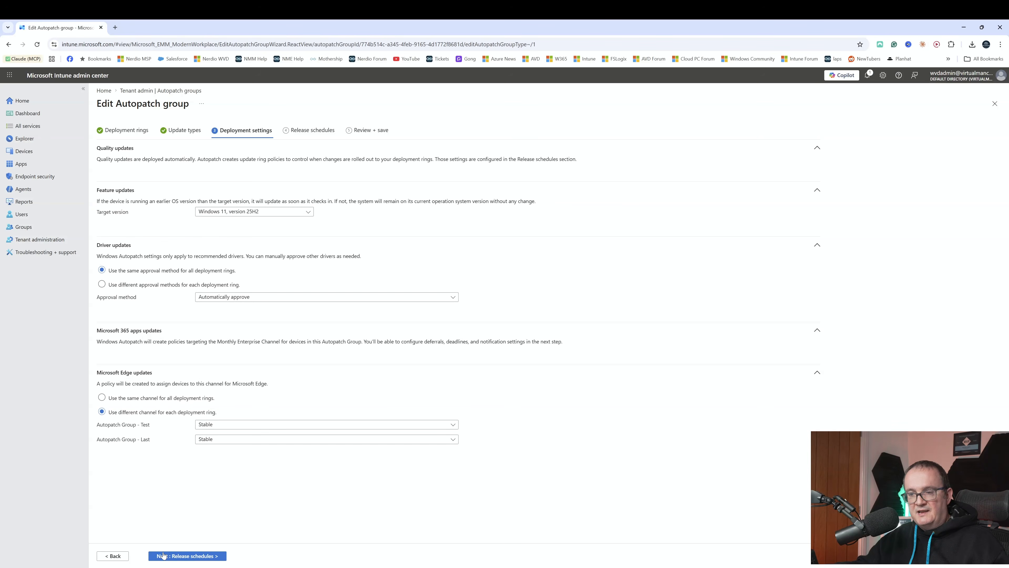
{"action": "left_click", "coordinate": [163, 555]}
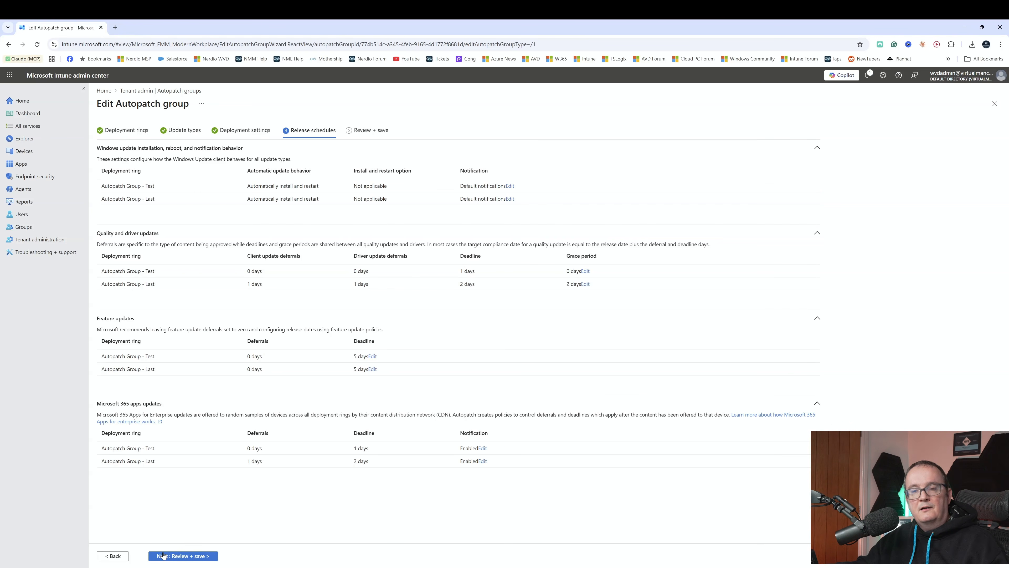
{"action": "left_click", "coordinate": [163, 556]}
{"action": "left_click", "coordinate": [362, 556]}
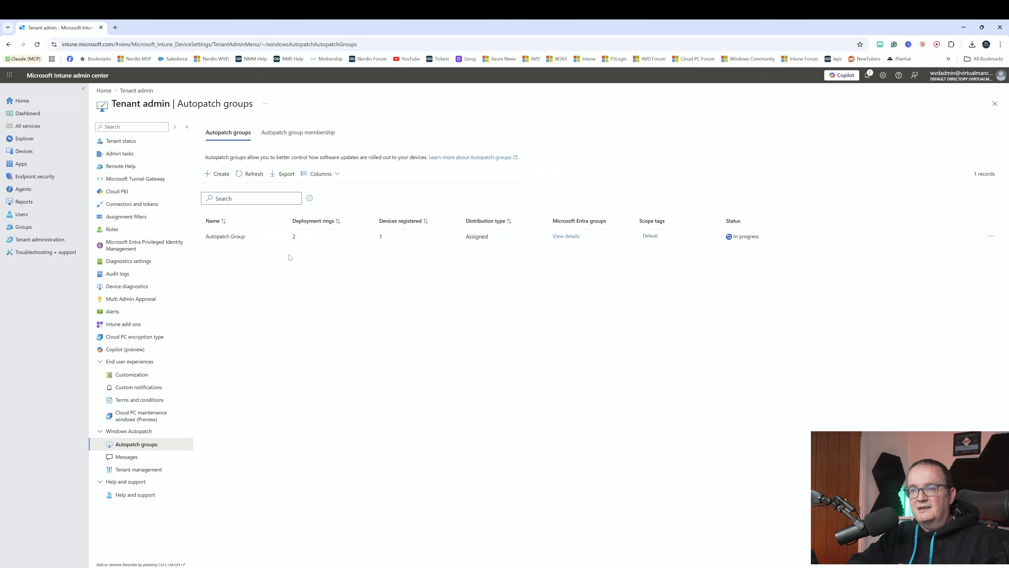
{"action": "left_click", "coordinate": [249, 179]}
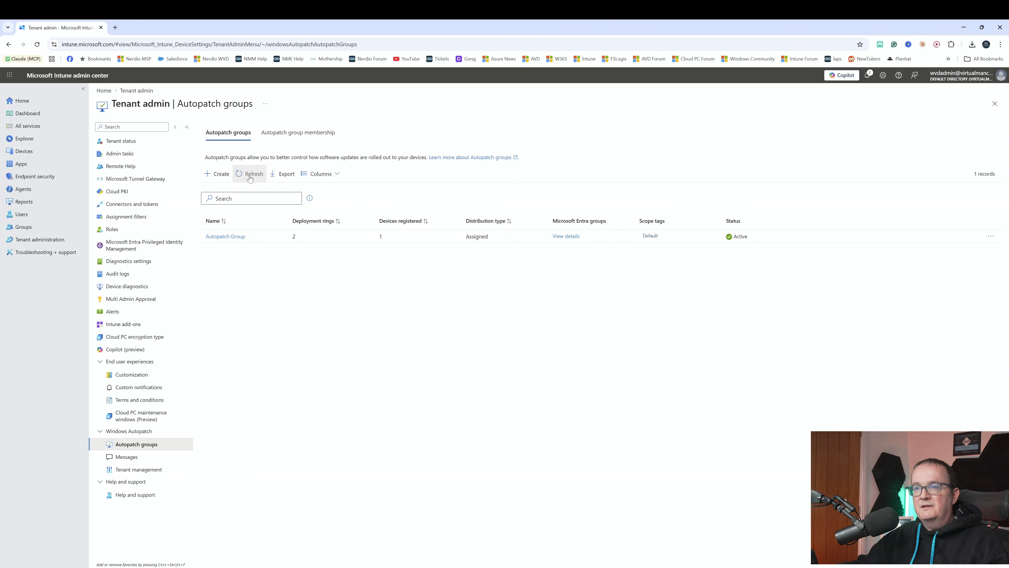
{"action": "left_click", "coordinate": [266, 135]}
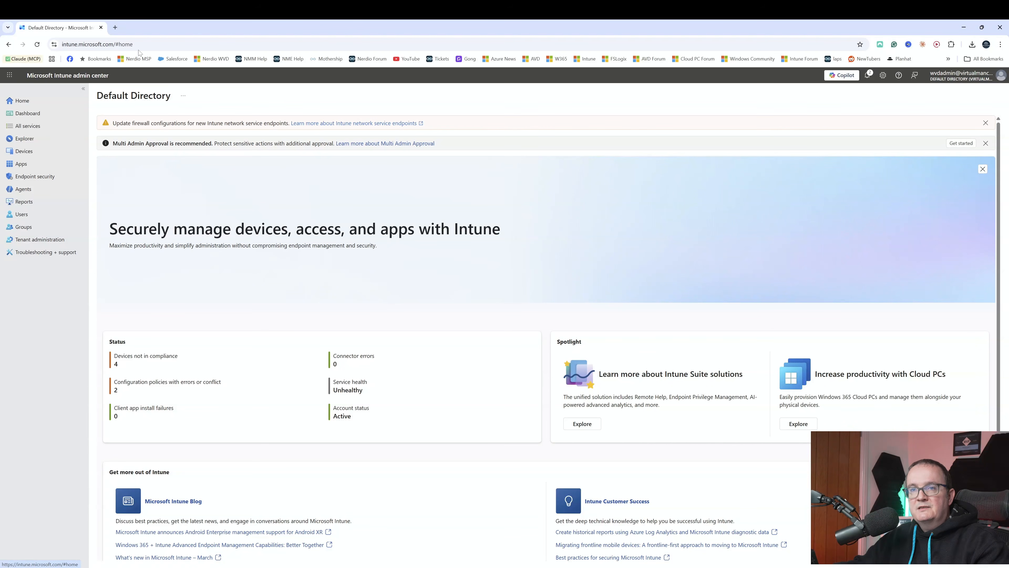
Start a new Windows quality update policy under the devices' Windows updates and name it Cloud PC Updates.
{"action": "left_click", "coordinate": [35, 150]}
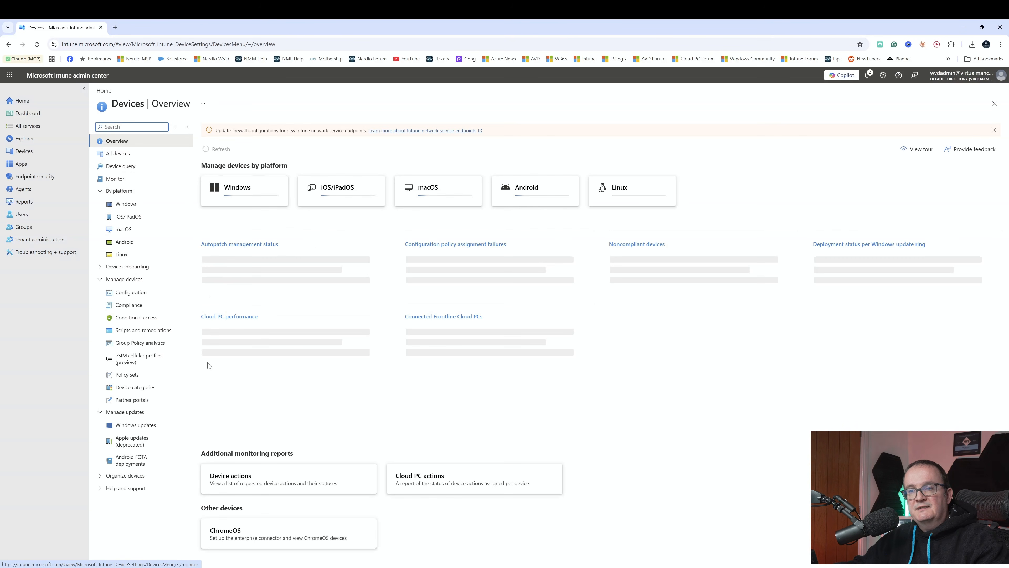
{"action": "left_click", "coordinate": [151, 426]}
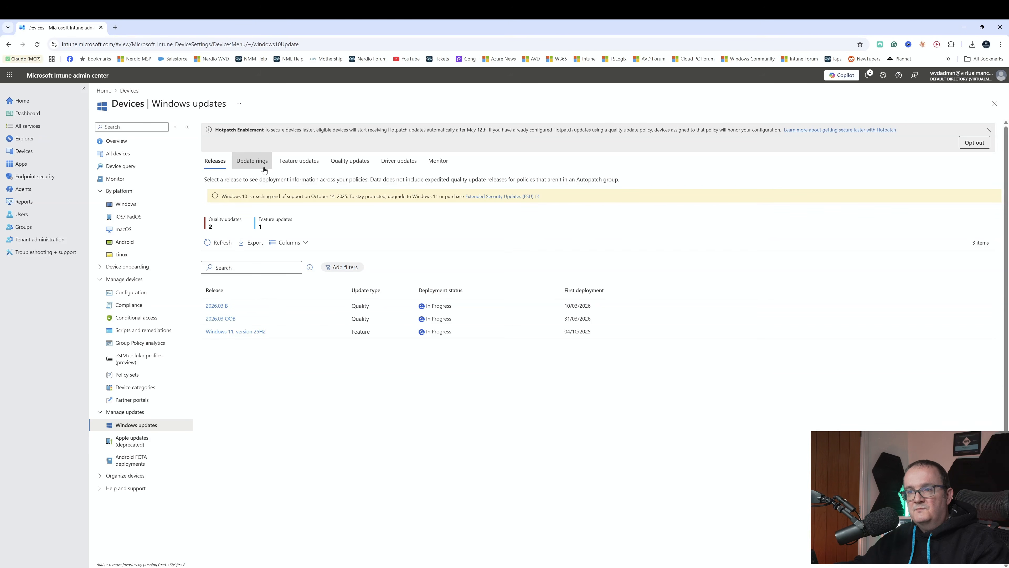
{"action": "left_click", "coordinate": [364, 165]}
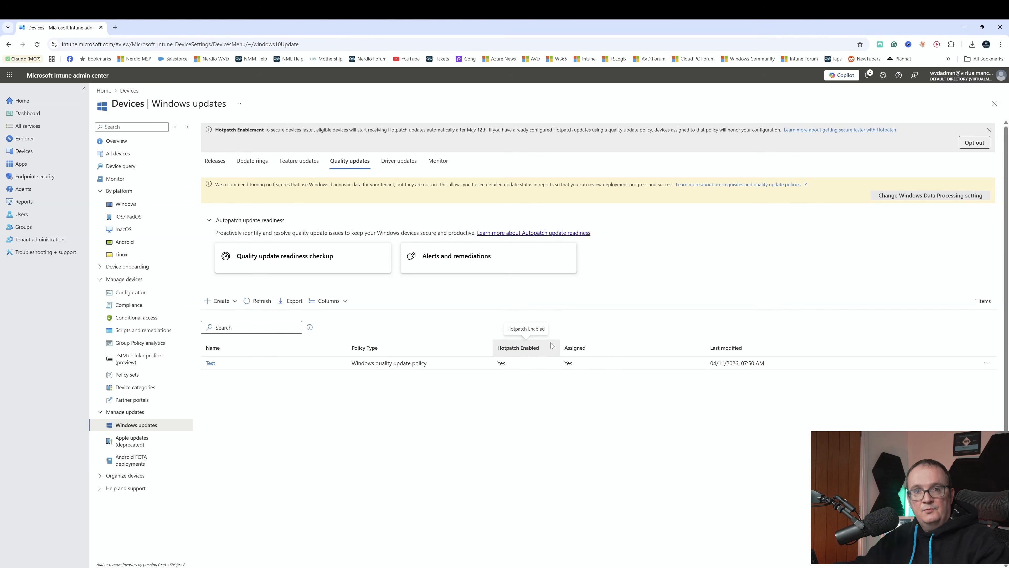
{"action": "left_click", "coordinate": [216, 301]}
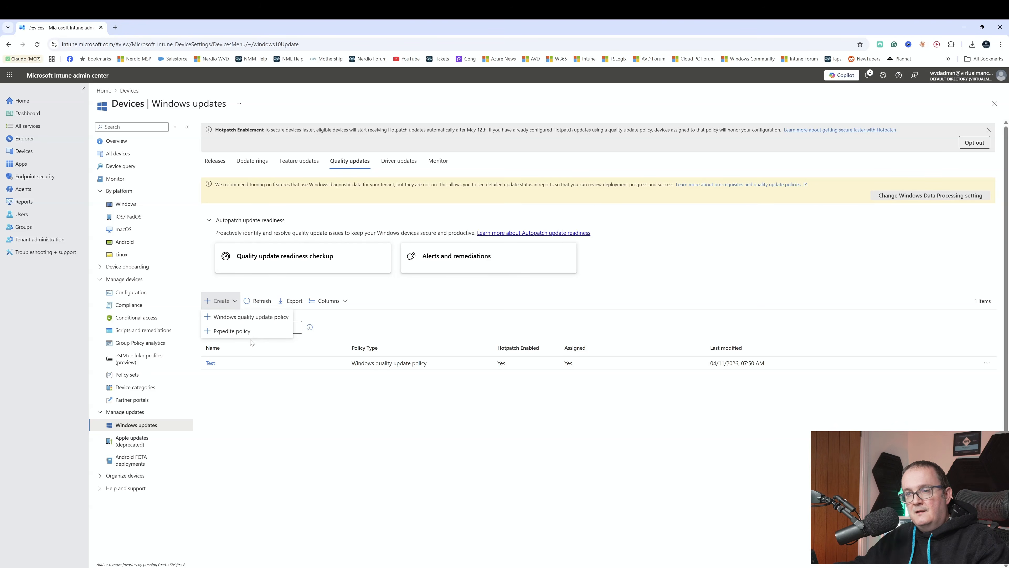
{"action": "left_click", "coordinate": [244, 318]}
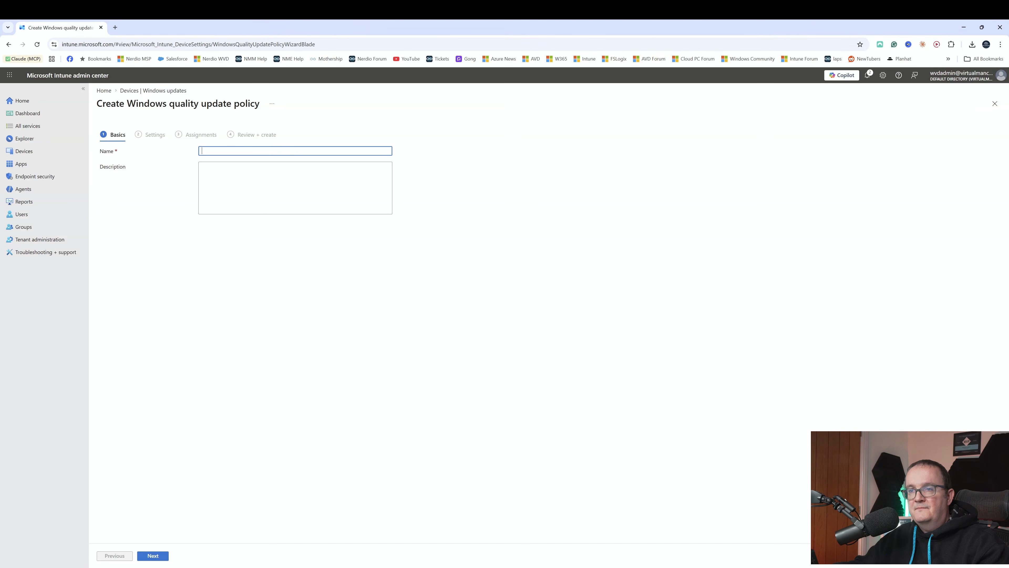
{"action": "type", "text": "Cl"}
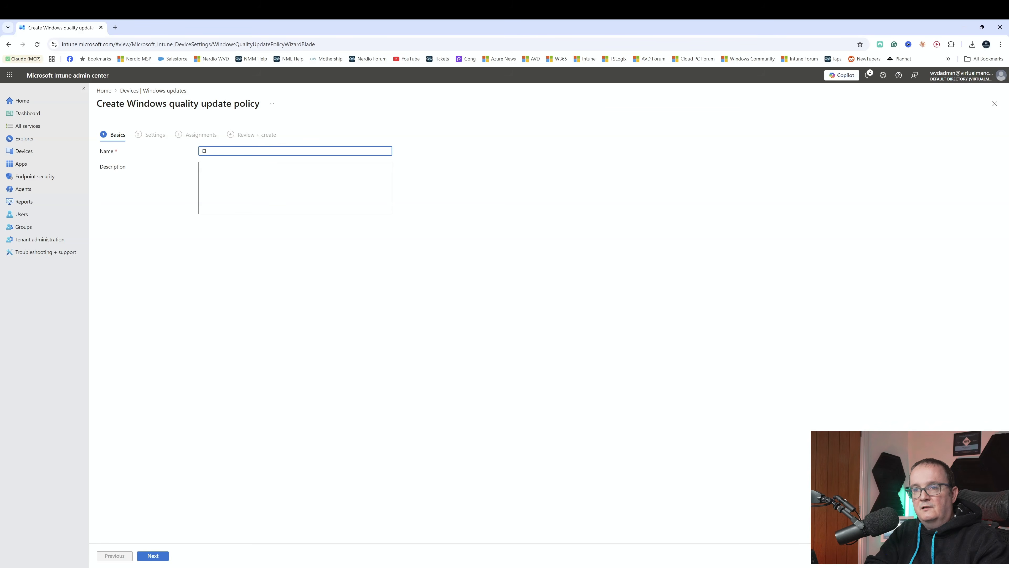
{"action": "type", "text": "oud PC Updates"}
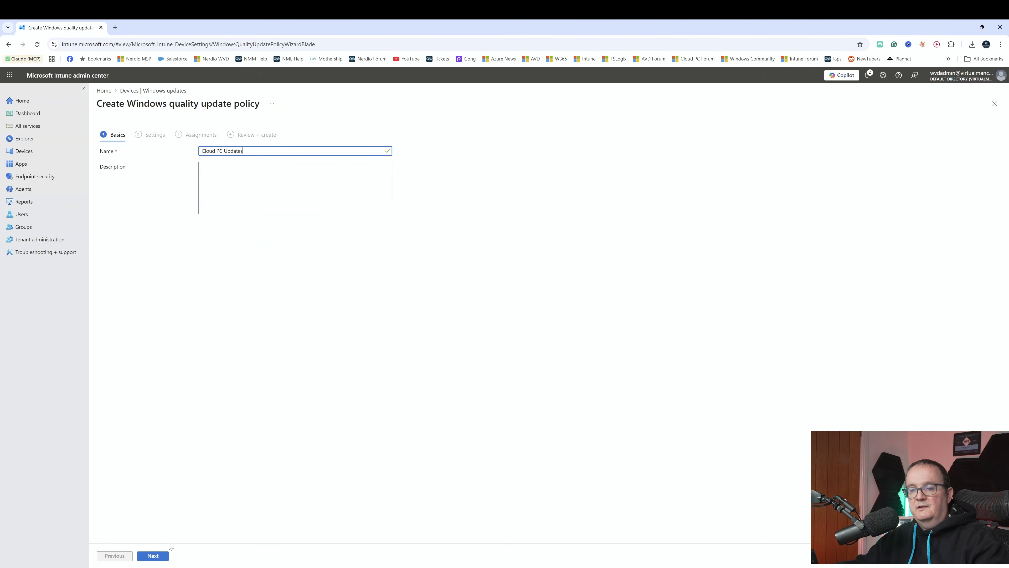
Keep hotpatch allowed, include the Autopatch Windows 365 group in the assignments and create the quality update policy.
{"action": "left_click", "coordinate": [159, 550]}
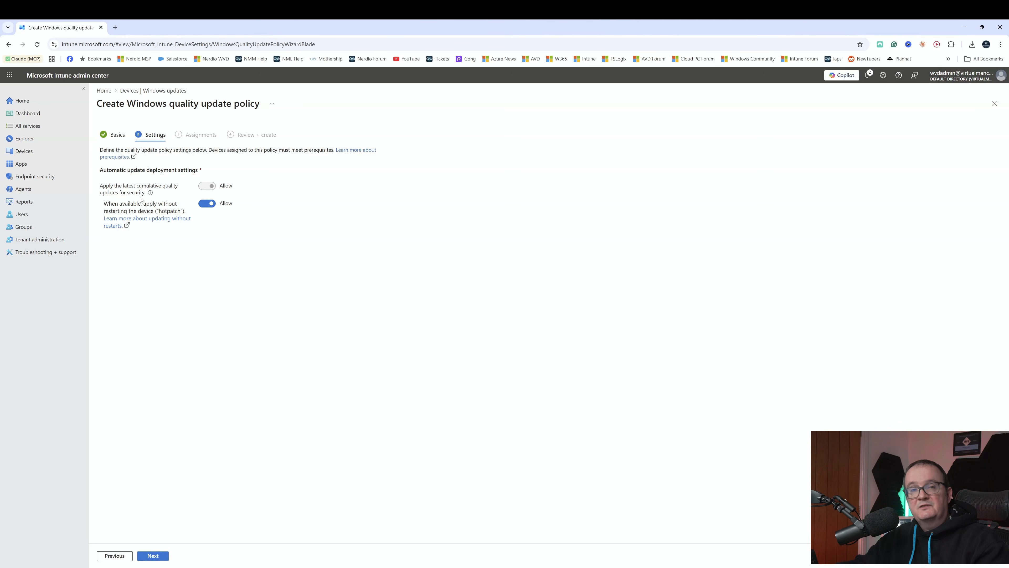
{"action": "left_click", "coordinate": [153, 556]}
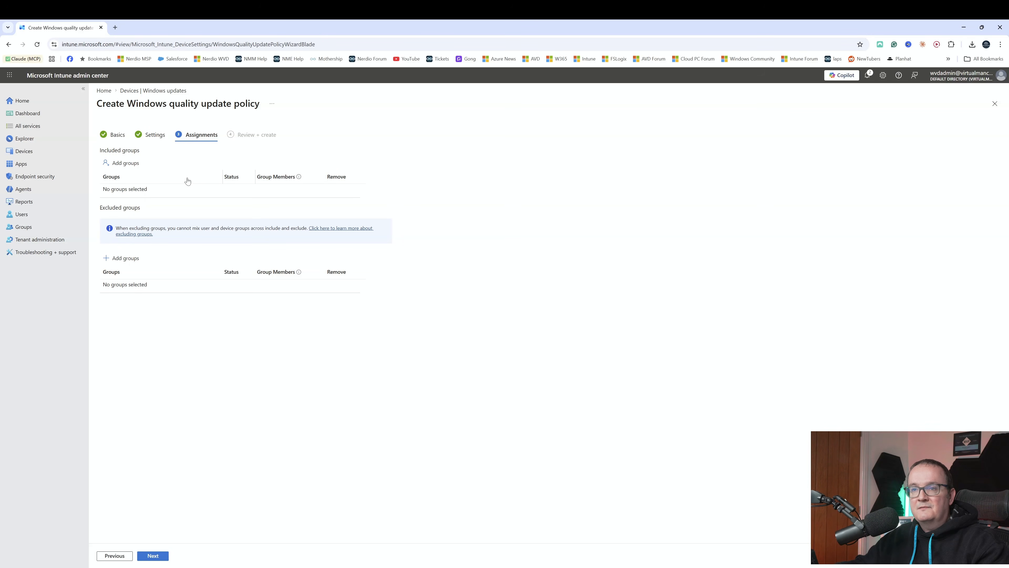
{"action": "left_click", "coordinate": [118, 168]}
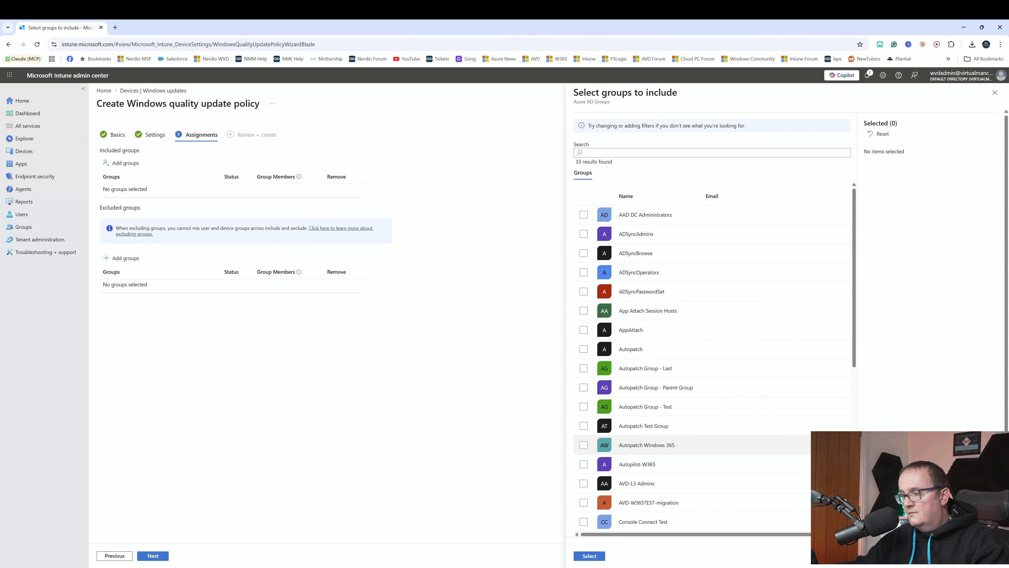
{"action": "left_click", "coordinate": [584, 445]}
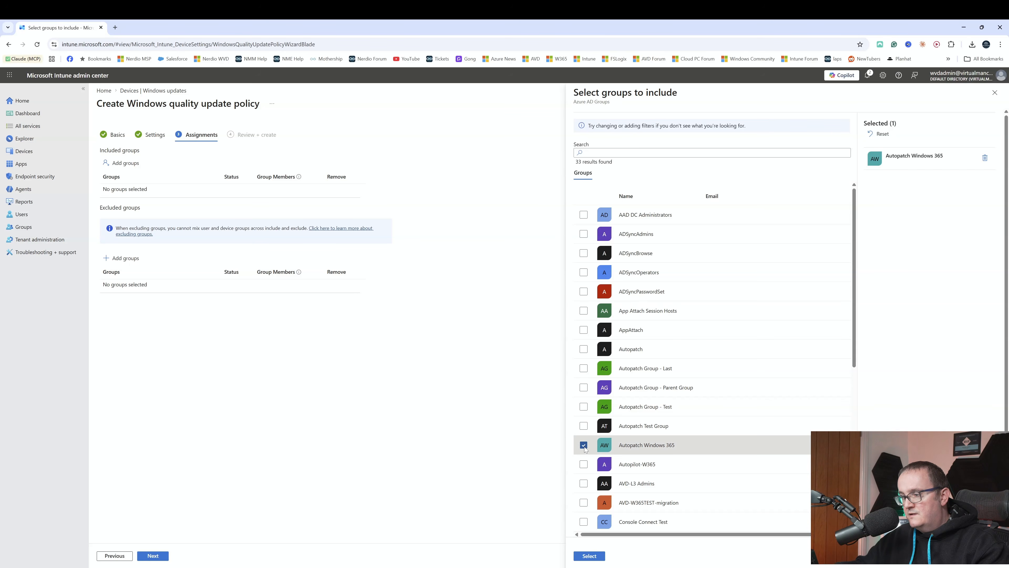
{"action": "left_click", "coordinate": [587, 555]}
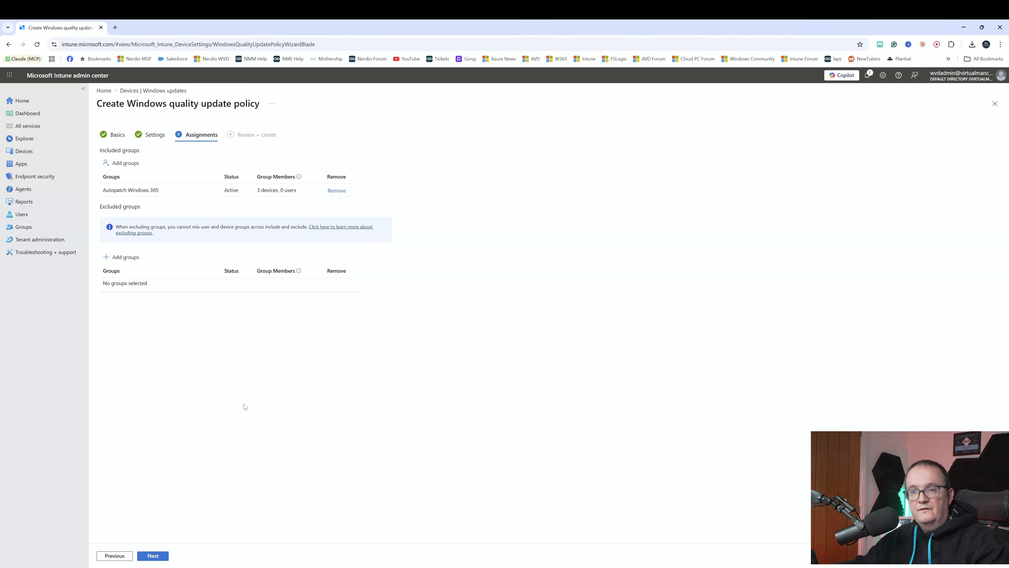
{"action": "left_click", "coordinate": [153, 556]}
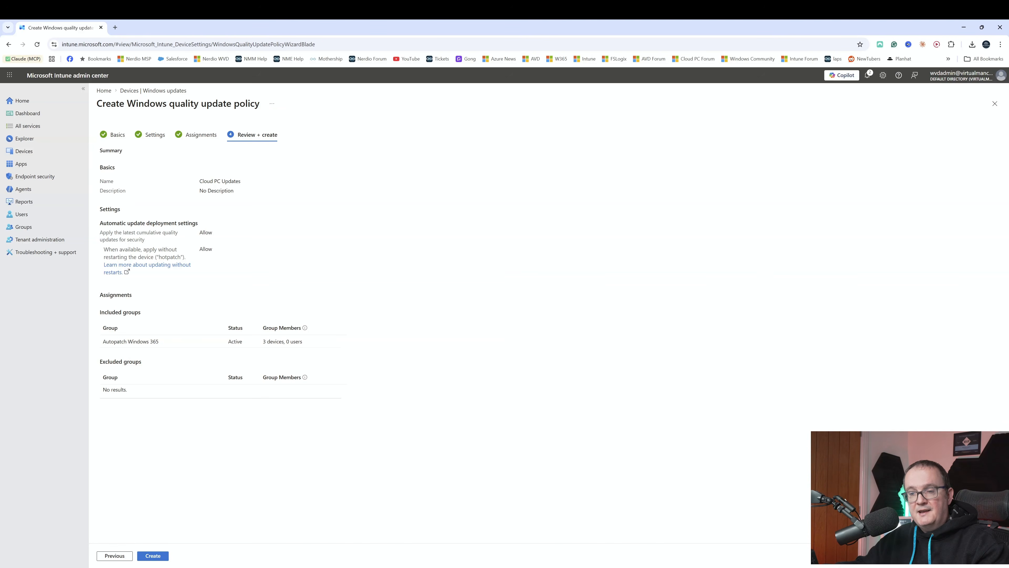
{"action": "left_click", "coordinate": [153, 556]}
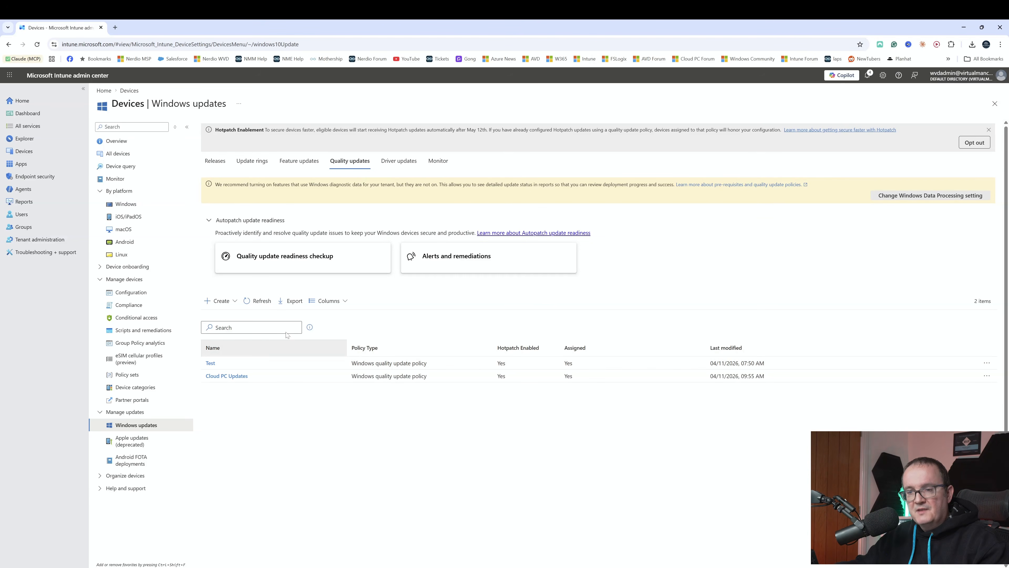
Open the Windows Autopatch tenant management page in the tenant administration.
{"action": "left_click", "coordinate": [47, 238]}
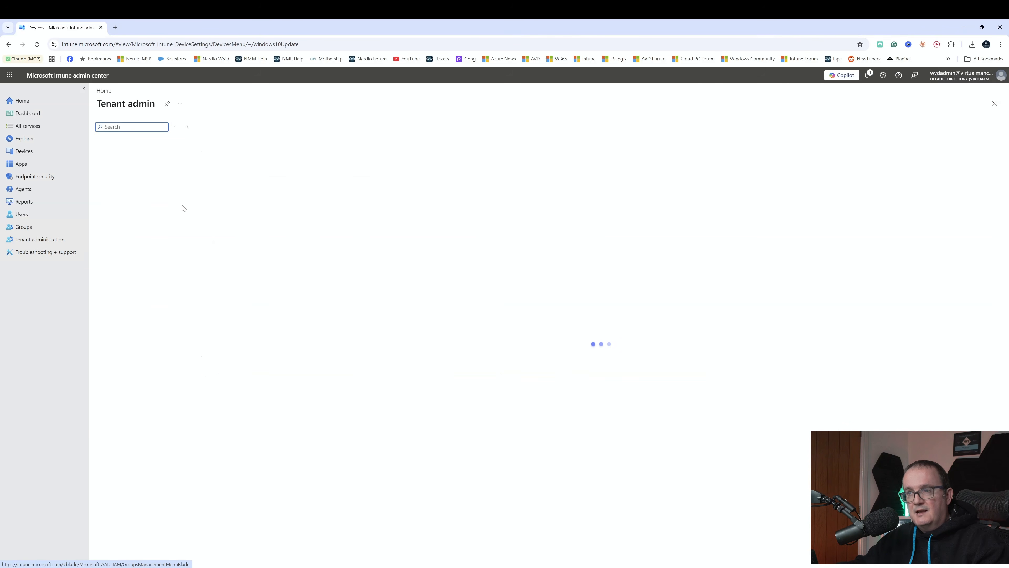
{"action": "left_click", "coordinate": [138, 470]}
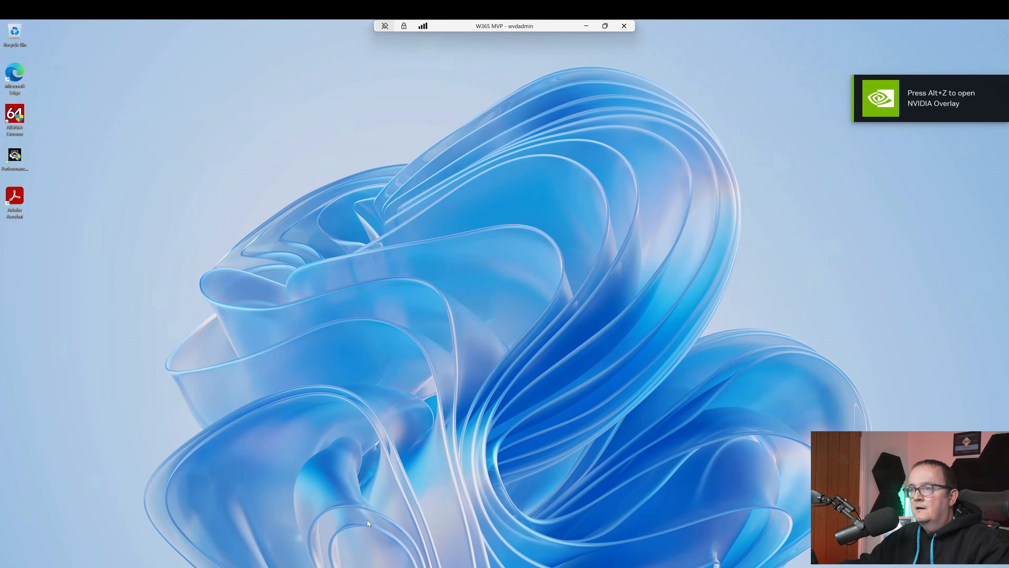
Switch to the W365 MVP Cloud PC, open System Information with msinfo32 and examine the virtualisation-based security status and its configured and running services.
{"action": "key", "text": "super"}
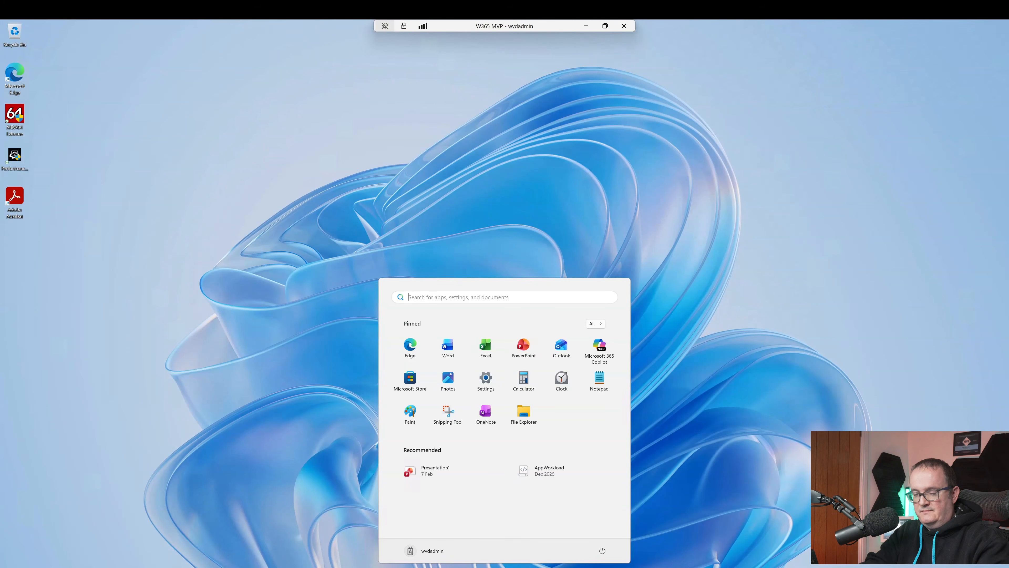
{"action": "type", "text": "msinfo32"}
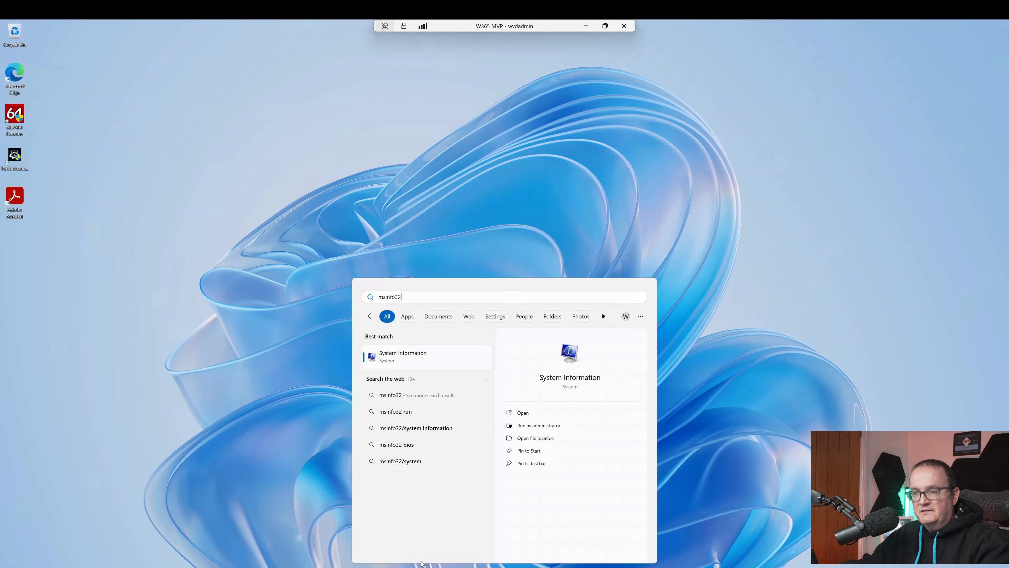
{"action": "left_click", "coordinate": [431, 356]}
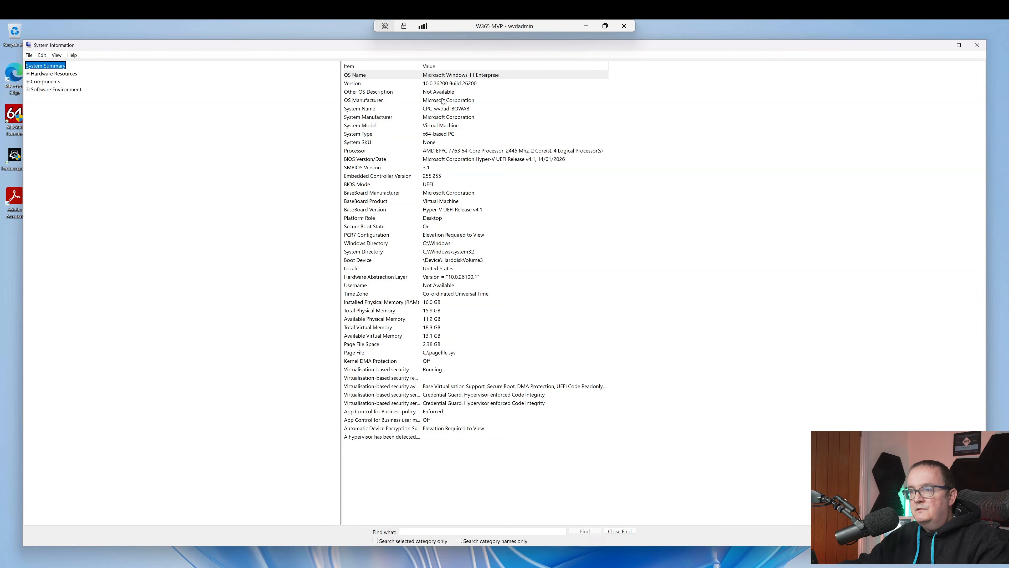
{"action": "left_click_drag", "start_coordinate": [422, 66], "coordinate": [506, 66]}
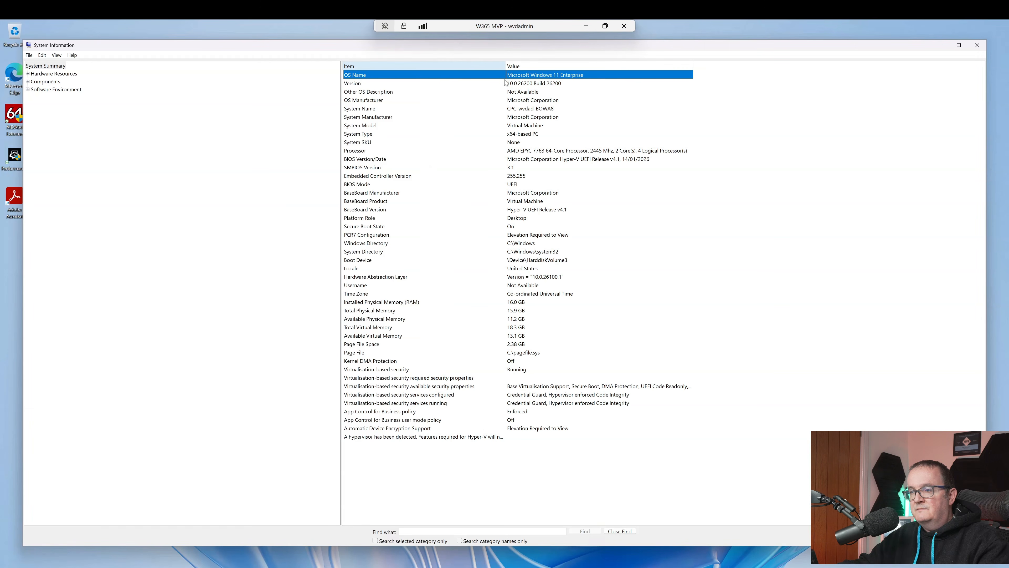
{"action": "left_click", "coordinate": [371, 371]}
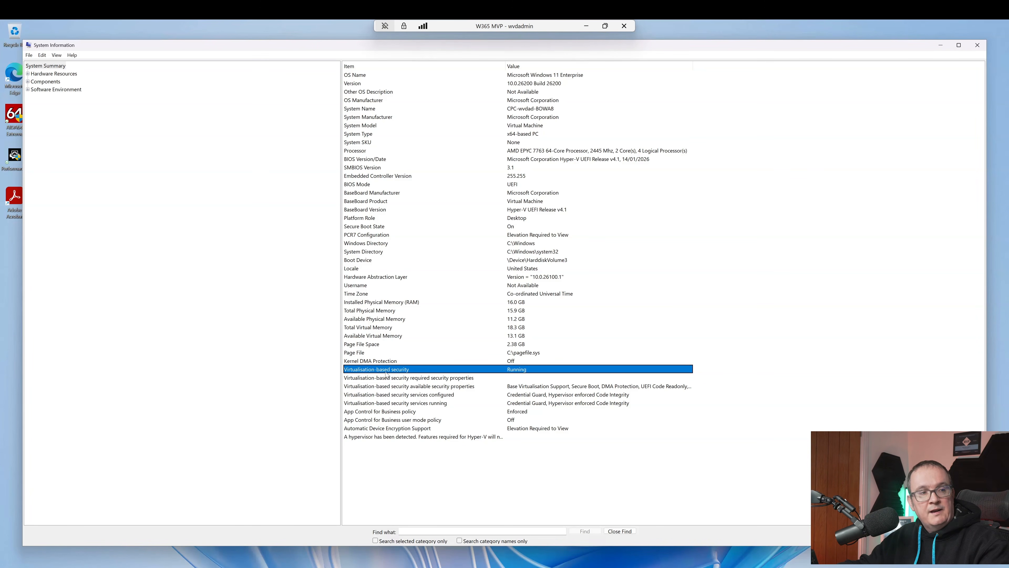
{"action": "left_click", "coordinate": [573, 402]}
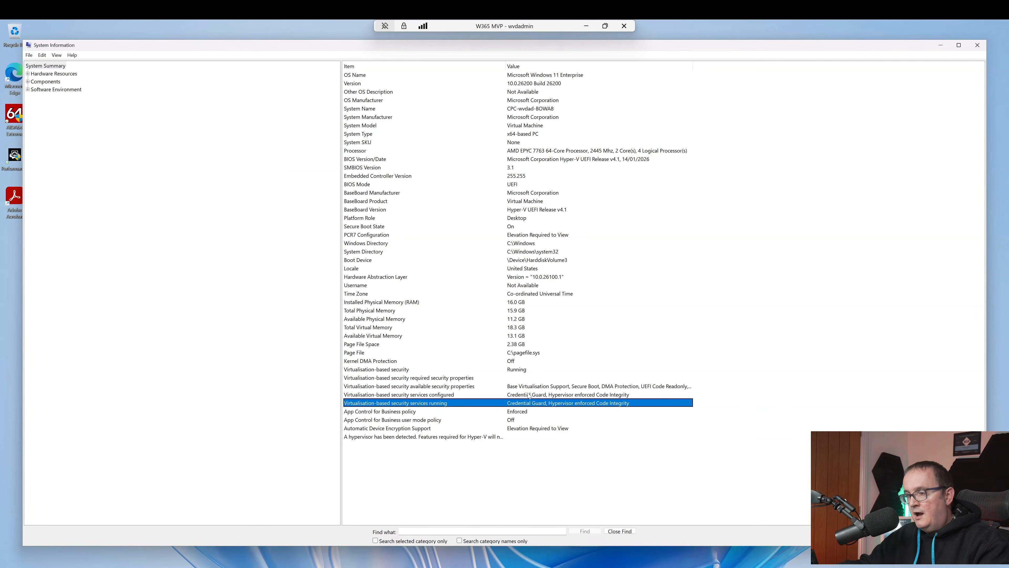
{"action": "left_click", "coordinate": [566, 397]}
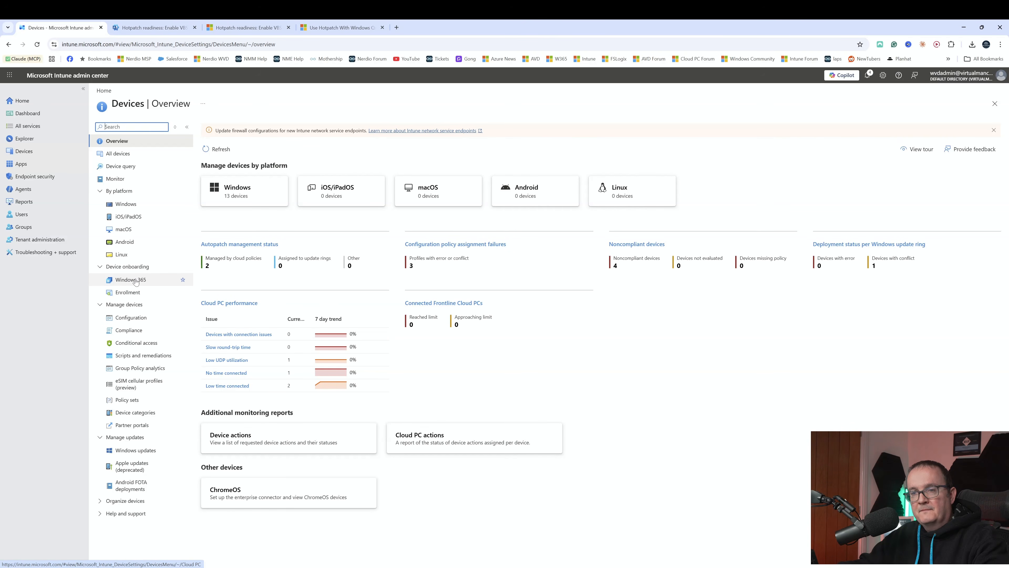
Start a new Windows 365 provisioning policy under the devices' onboarding settings and name it Autopatch.
{"action": "left_click", "coordinate": [127, 280]}
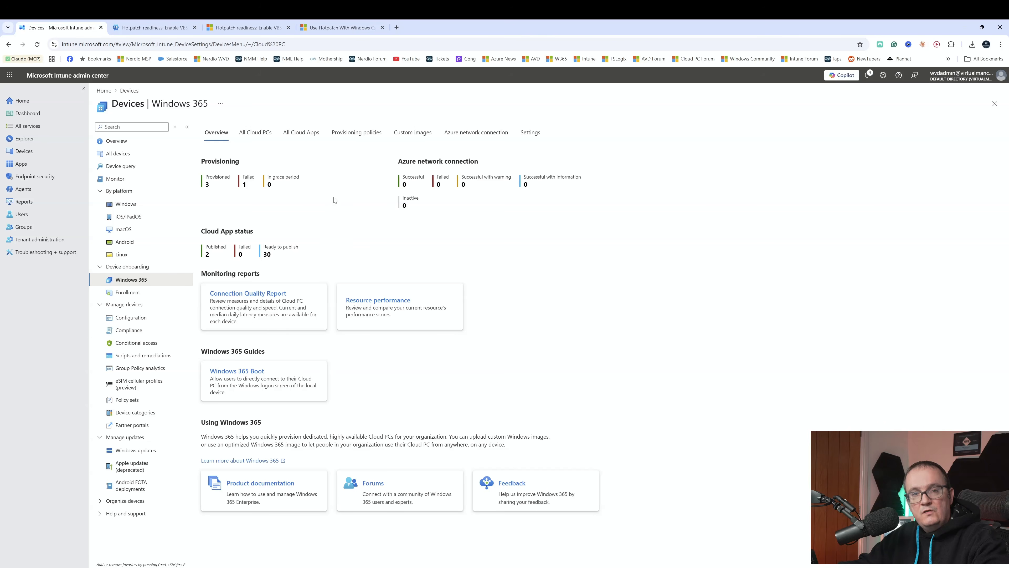
{"action": "left_click", "coordinate": [340, 138]}
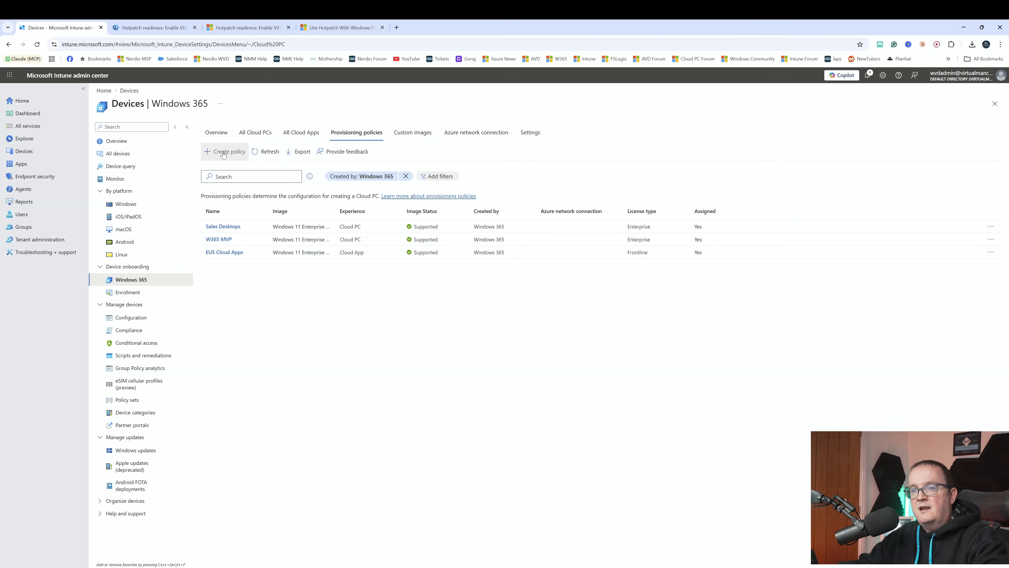
{"action": "left_click", "coordinate": [223, 151]}
{"action": "type", "text": "a"}
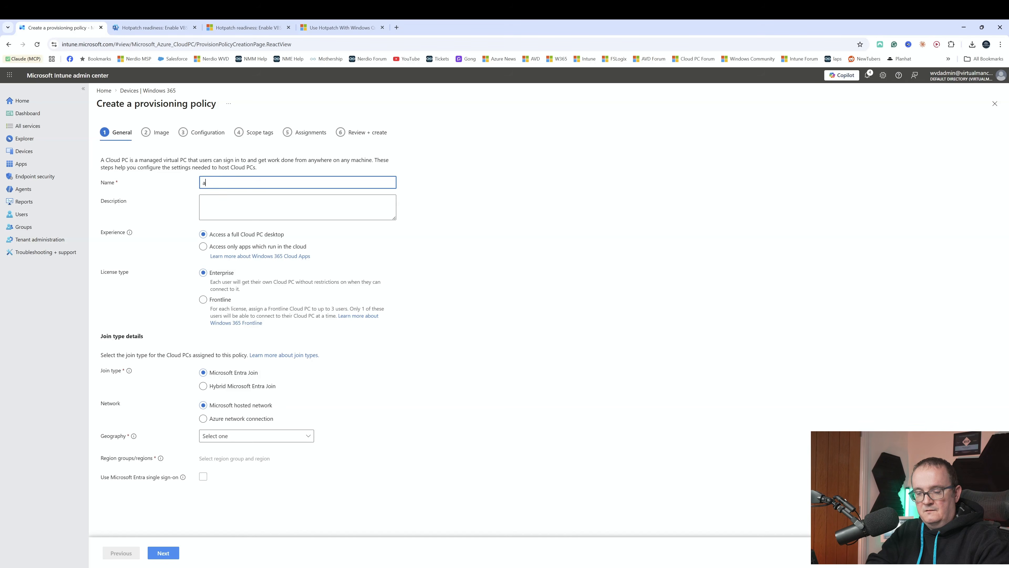
{"action": "type", "text": "uto"}
{"action": "key", "text": "BackSpace"}
{"action": "key", "text": "BackSpace"}
{"action": "key", "text": "BackSpace"}
{"action": "key", "text": "BackSpace"}
{"action": "type", "text": "Auto"}
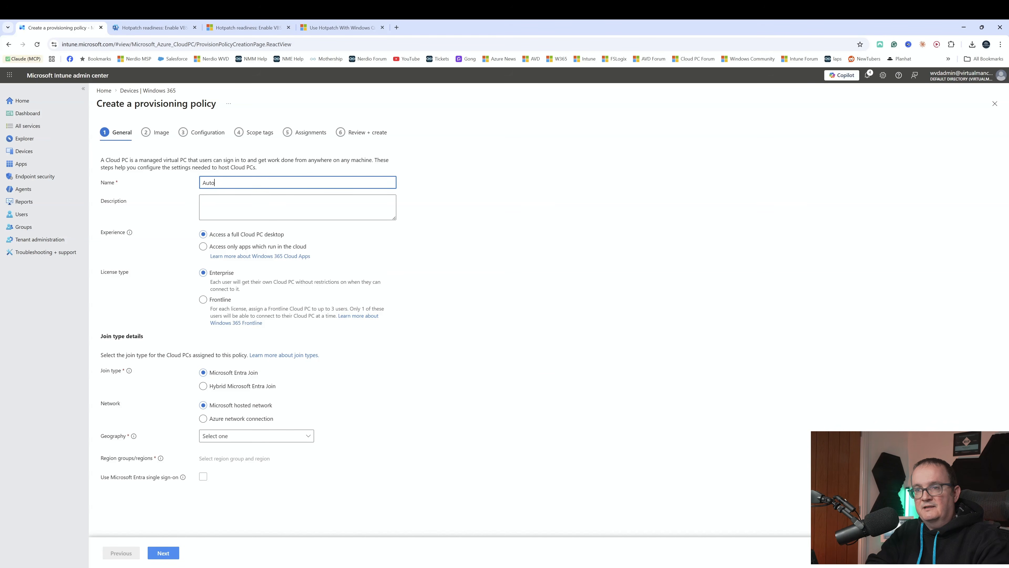
{"action": "type", "text": "patch"}
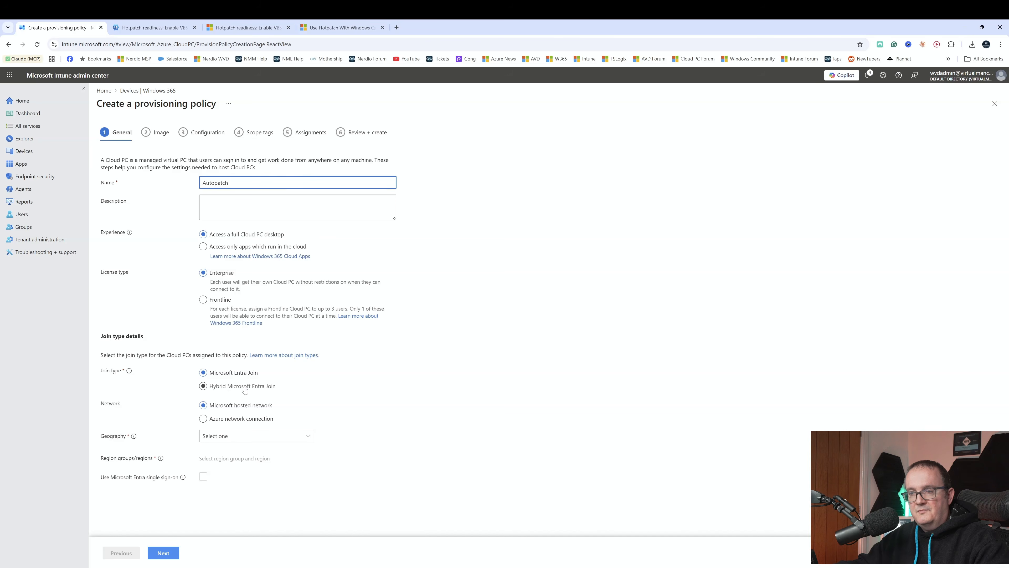
Set the provisioning policy's geography to Europe, enable Microsoft Entra single sign-on and continue to the image settings.
{"action": "left_click", "coordinate": [219, 437]}
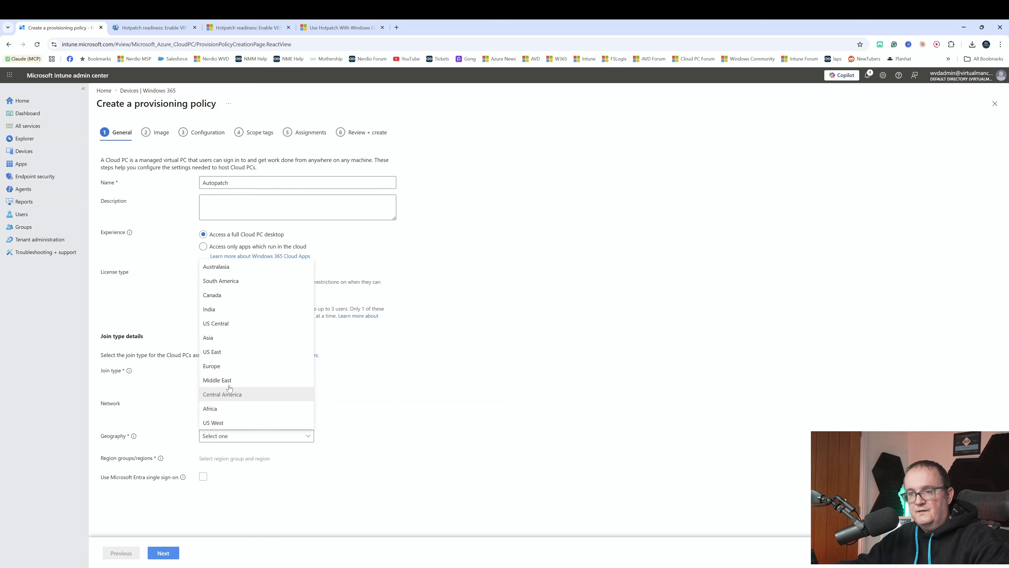
{"action": "left_click", "coordinate": [215, 366]}
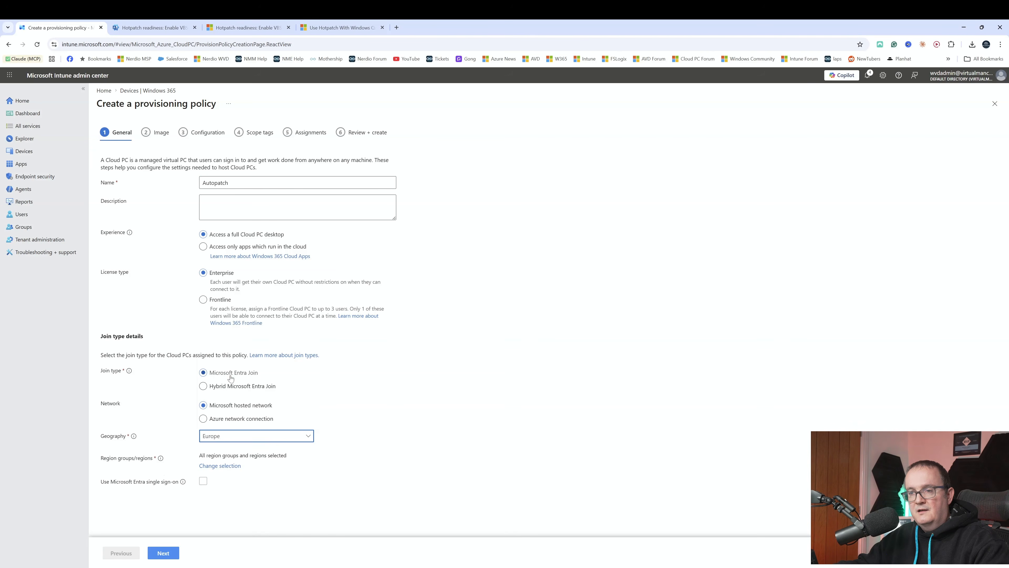
{"action": "left_click", "coordinate": [202, 481]}
{"action": "left_click", "coordinate": [160, 554]}
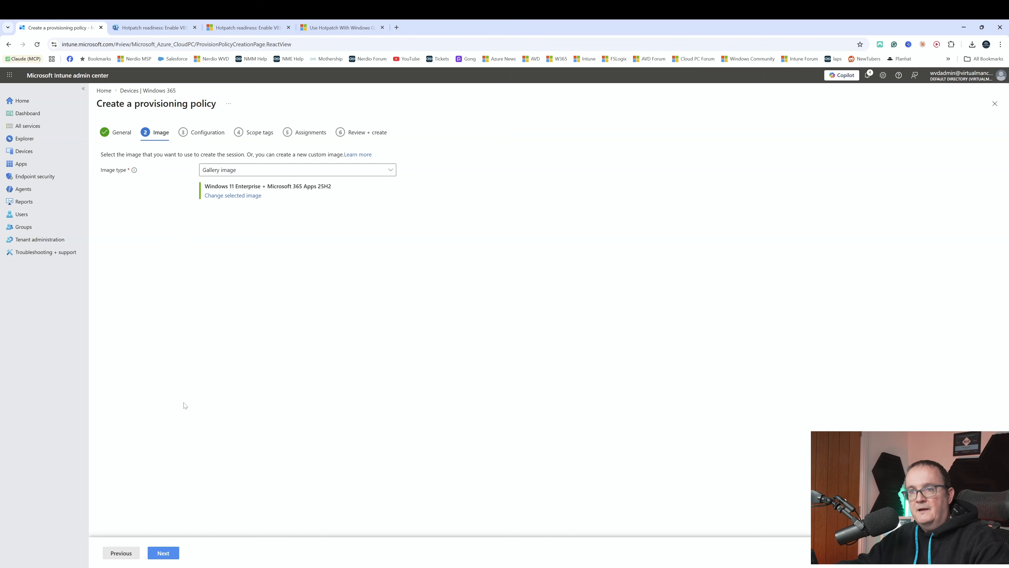
Keep the default gallery image and choose Windows Autopatch as the additional service with Autopatch Group, continuing past the configuration settings.
{"action": "left_click", "coordinate": [166, 554]}
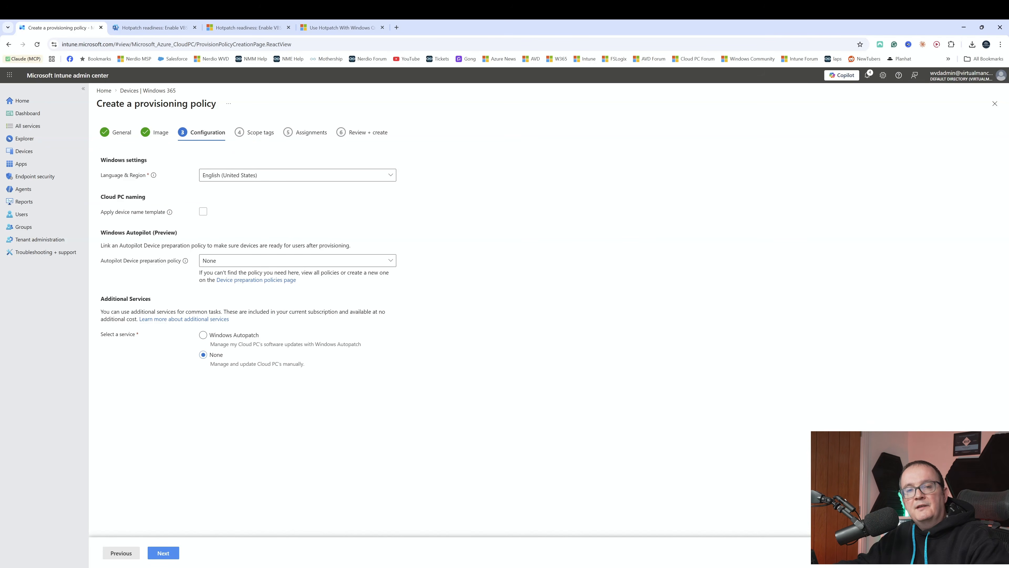
{"action": "left_click", "coordinate": [203, 335]}
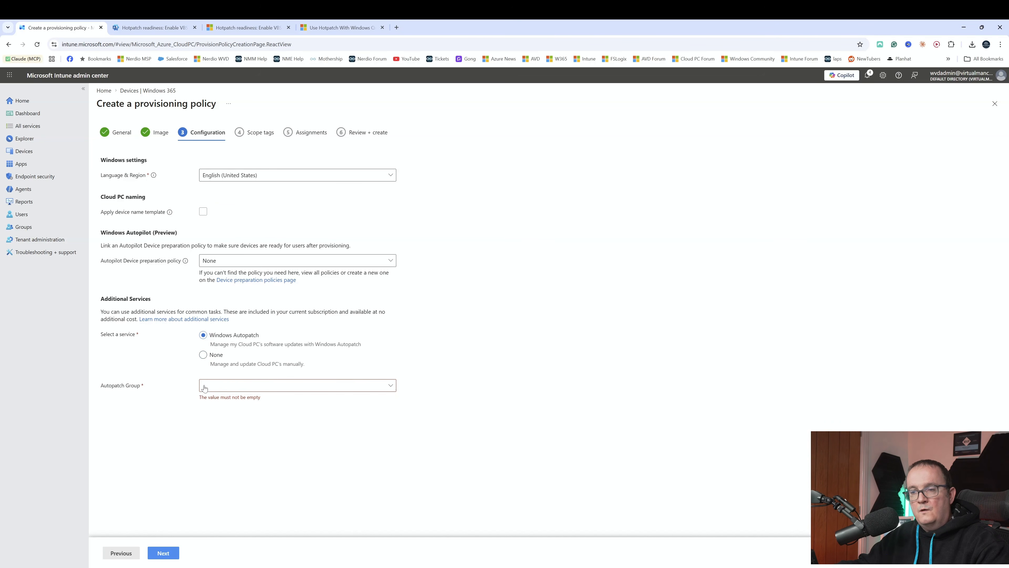
{"action": "left_click", "coordinate": [230, 389]}
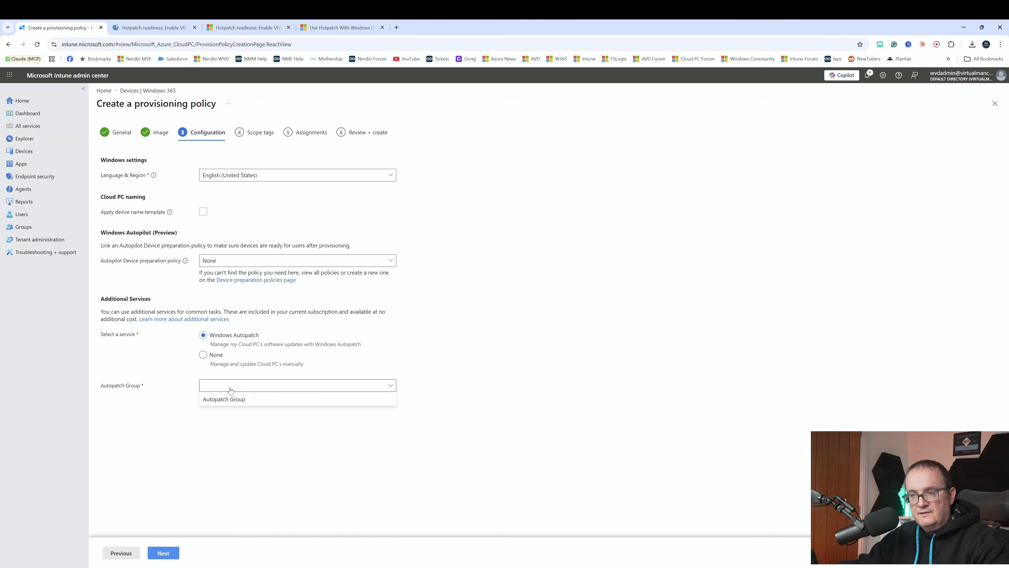
{"action": "left_click", "coordinate": [243, 403]}
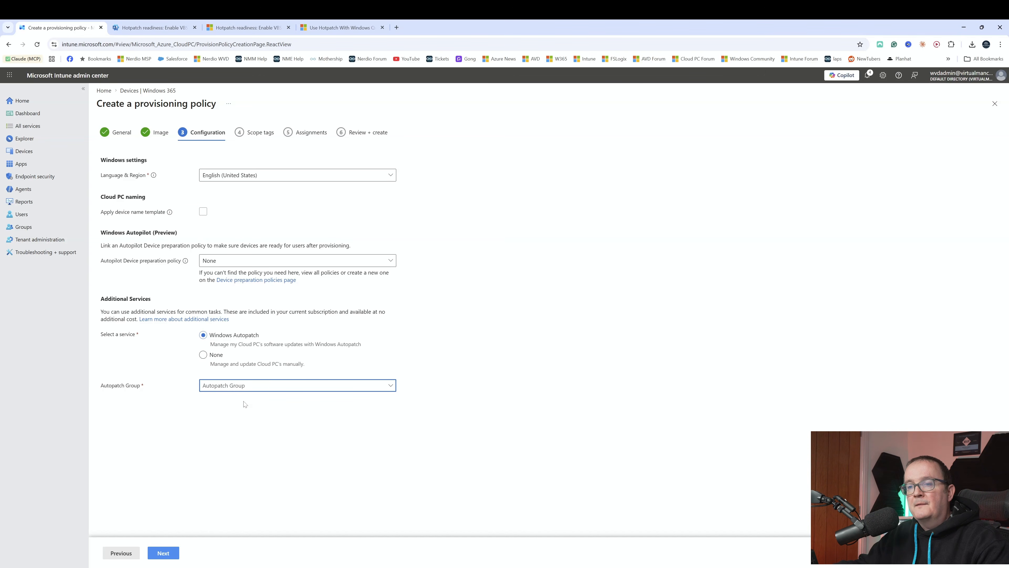
{"action": "left_click", "coordinate": [161, 553]}
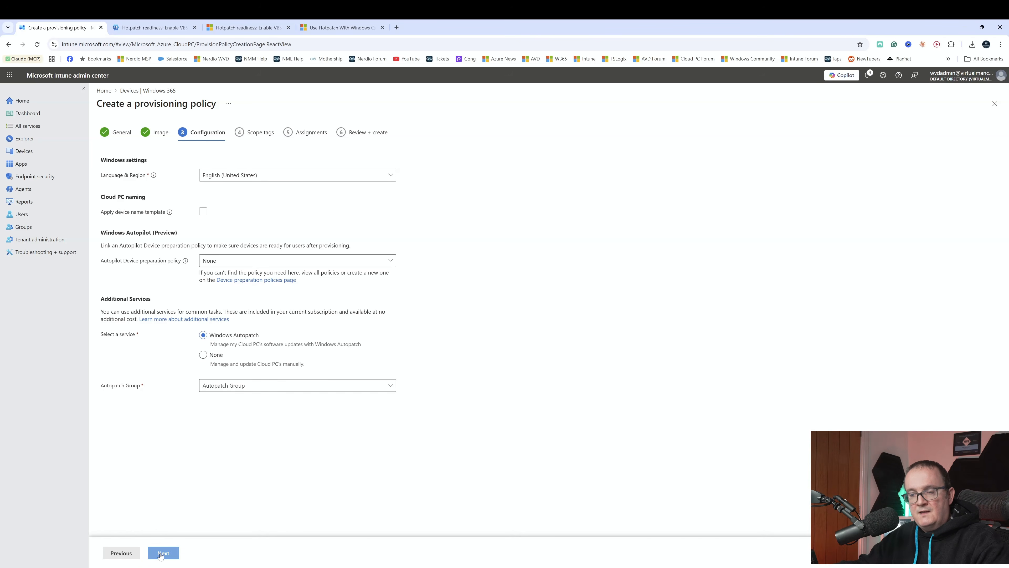